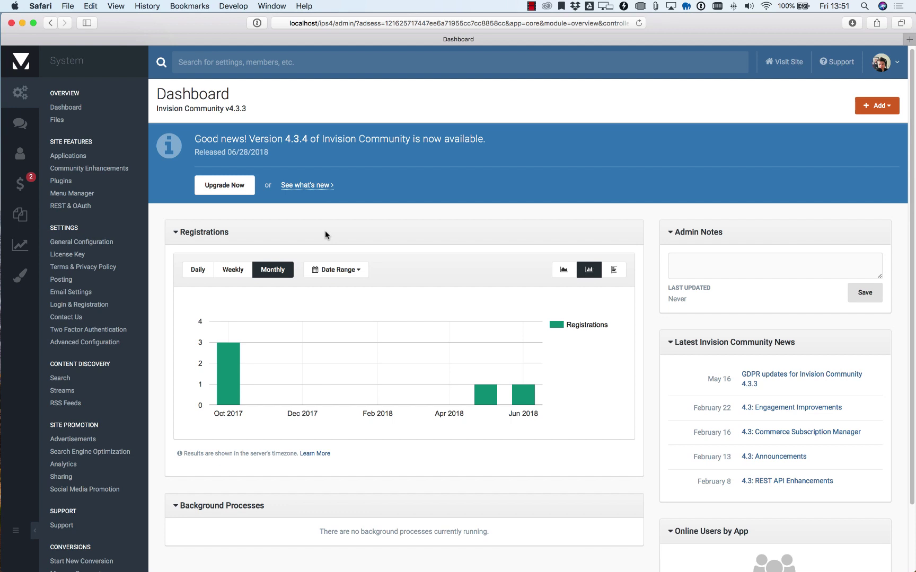
# - Scroll the dashboard to bring the Registrations and Background Processes widgets into view
pyautogui.scroll(1, 344, 254)
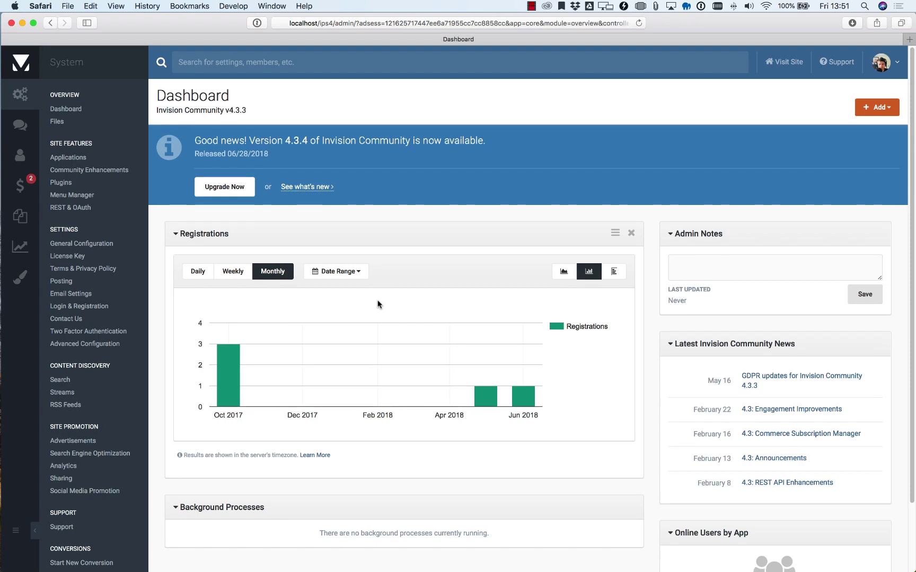
pyautogui.scroll(-3, 377, 304)
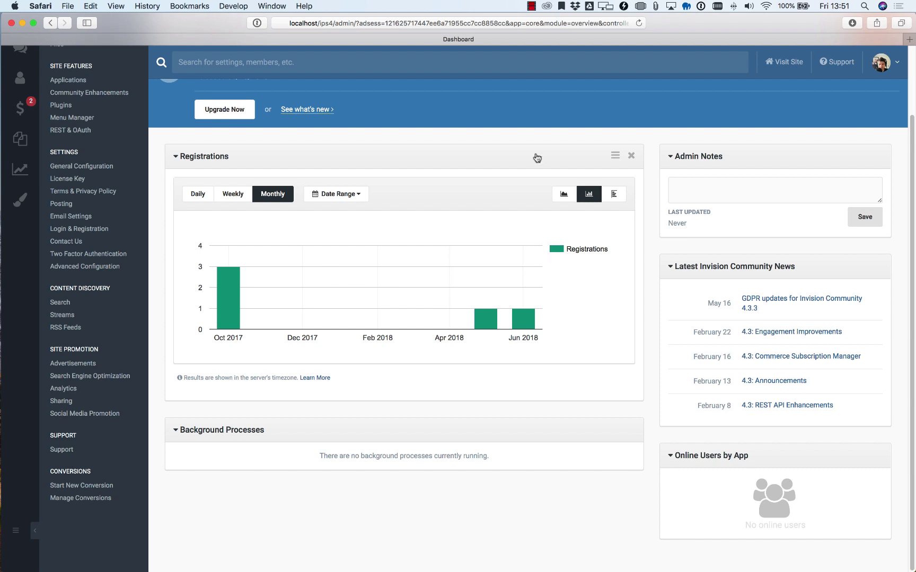
# - Drag Registrations below Background Processes and add the Commerce Overview widget
pyautogui.moveTo(614, 156); pyautogui.dragTo(611, 223)
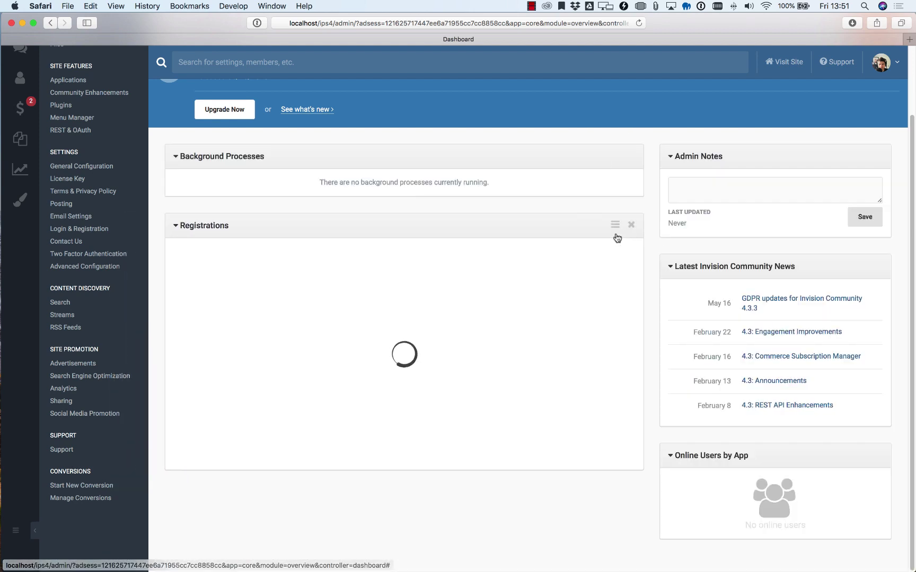
pyautogui.scroll(3, 699, 294)
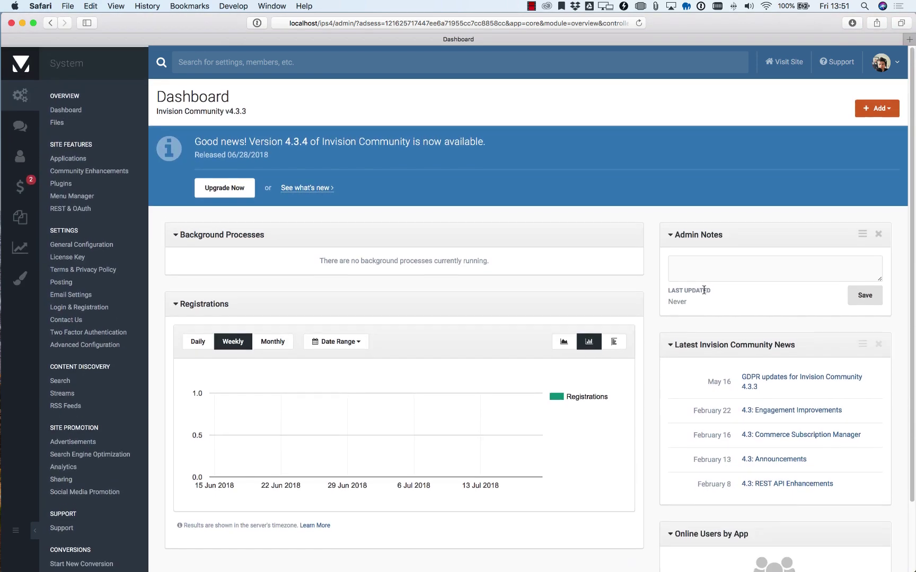
pyautogui.click(880, 108)
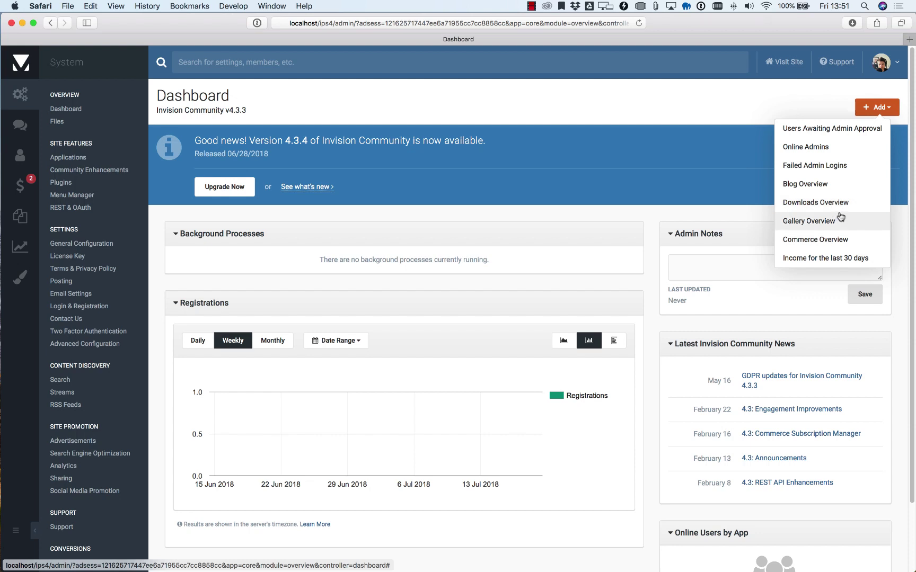
pyautogui.click(831, 241)
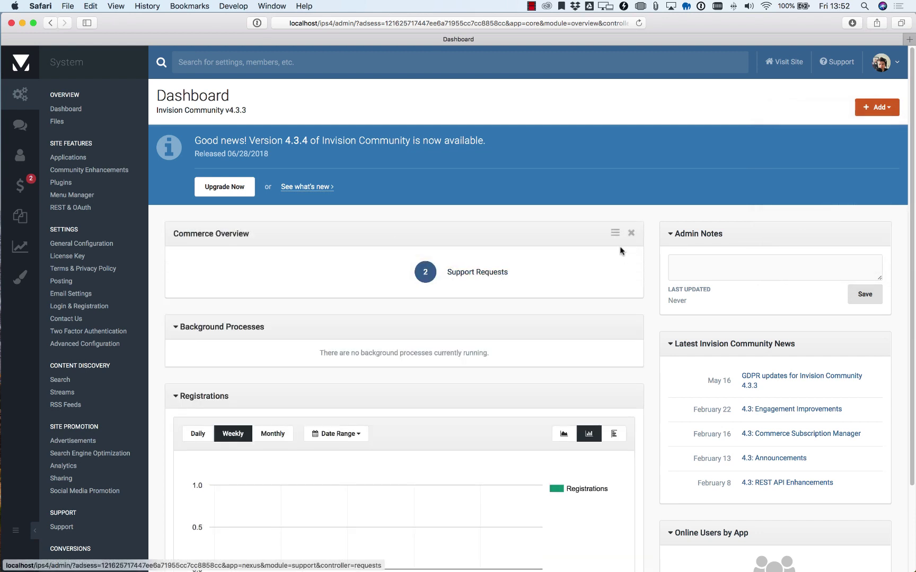
# - Add the Gallery Overview widget and place it below Commerce Overview
pyautogui.click(880, 108)
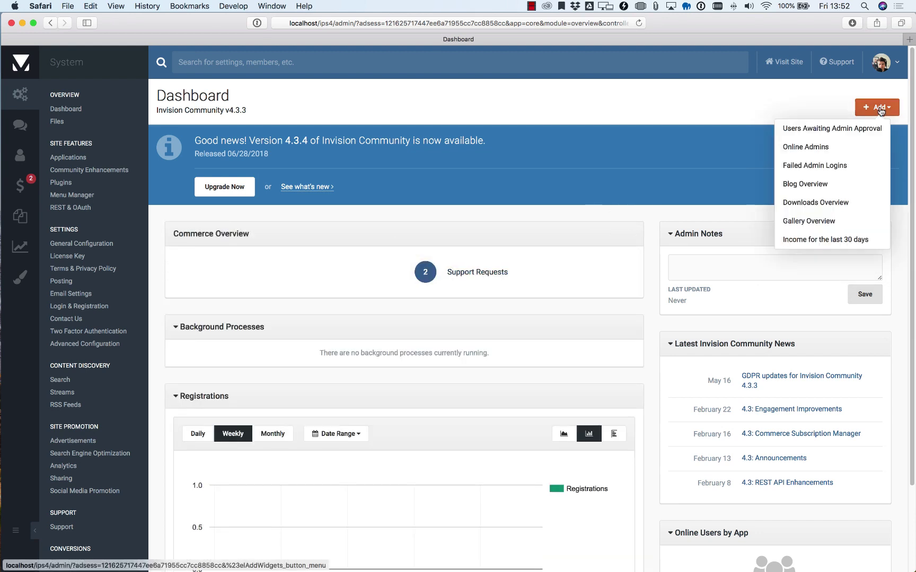
pyautogui.click(805, 221)
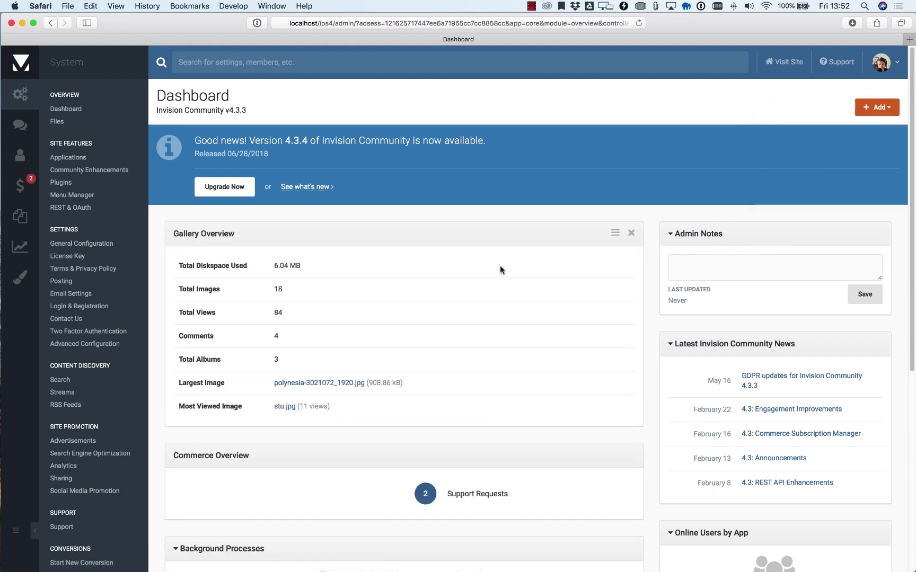
pyautogui.scroll(-3, 466, 283)
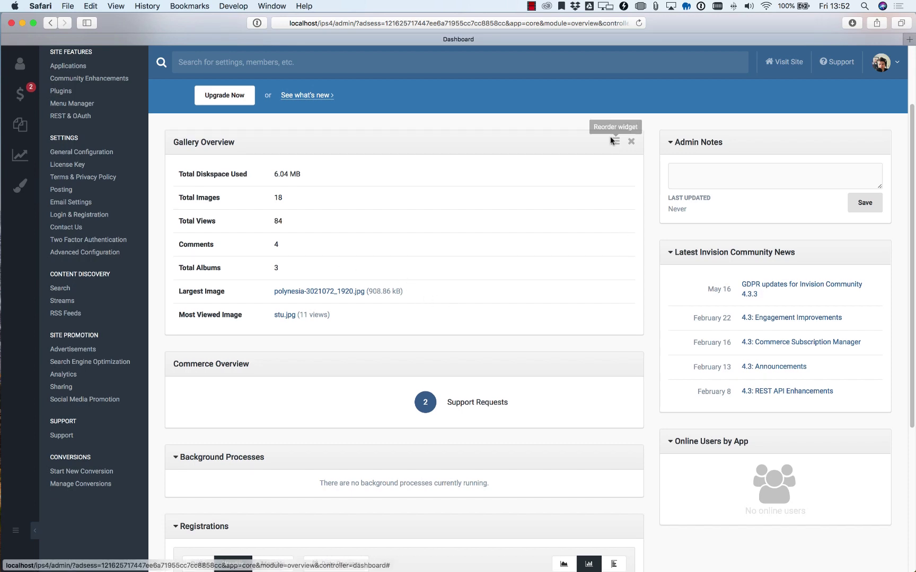
pyautogui.moveTo(612, 138); pyautogui.dragTo(600, 352)
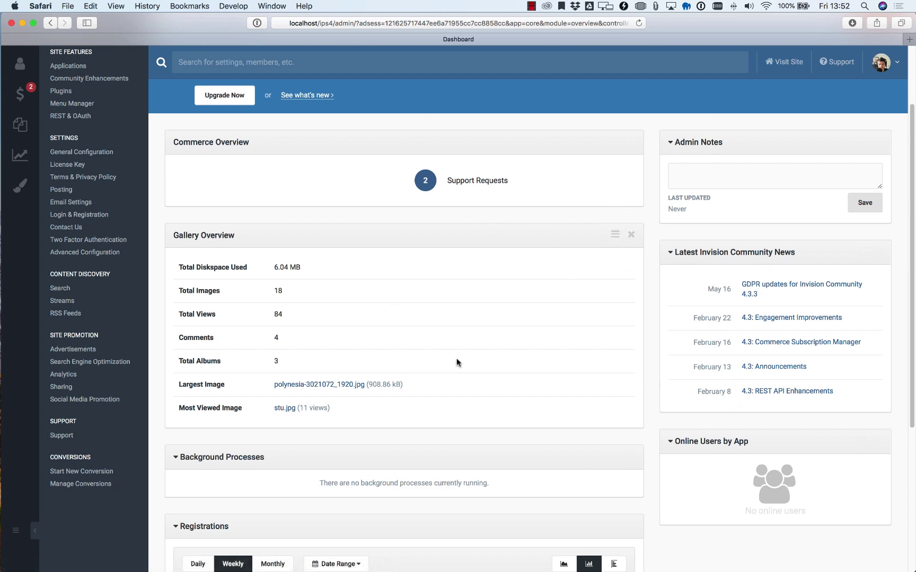
# - Add the Failed Admin Logins widget and drag it under Admin Notes
pyautogui.scroll(-5, 651, 296)
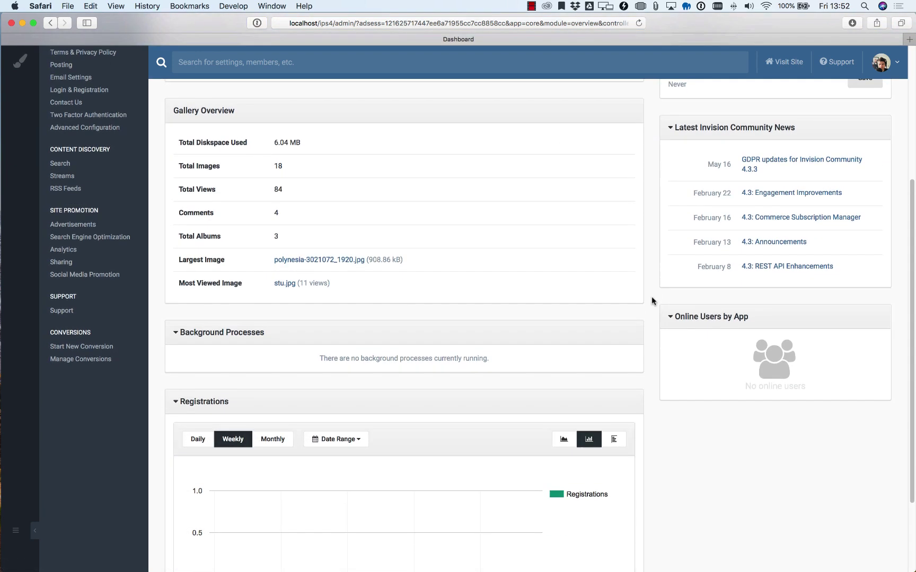
pyautogui.scroll(8, 652, 296)
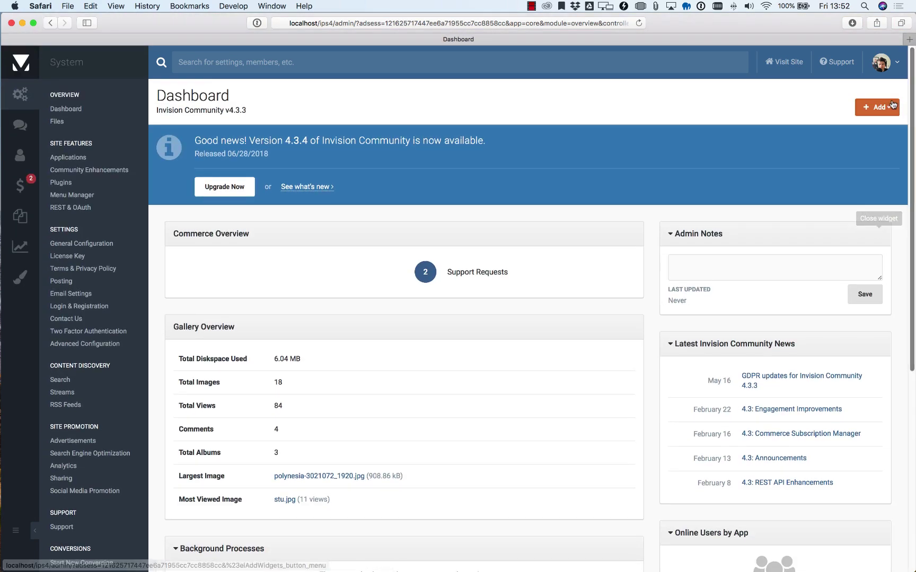
pyautogui.click(877, 107)
pyautogui.click(830, 168)
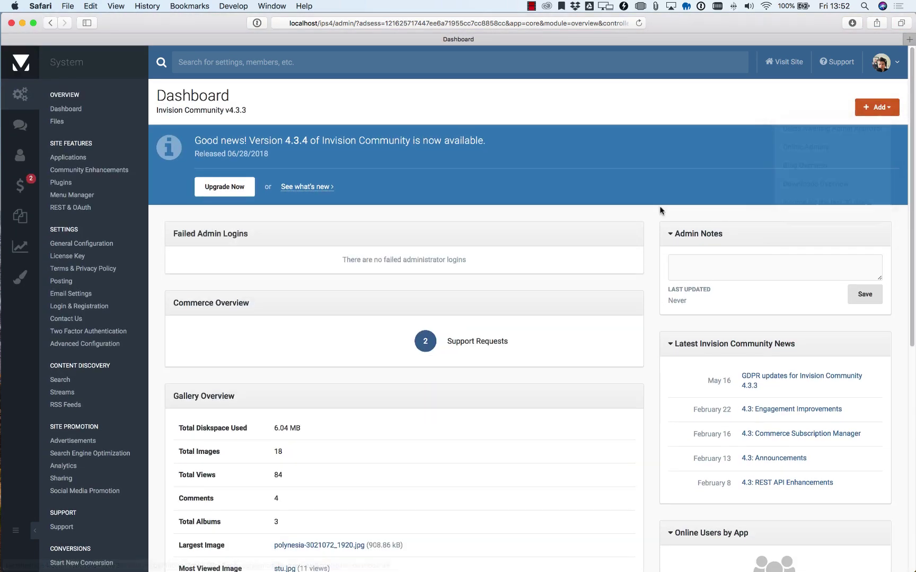
pyautogui.moveTo(613, 231); pyautogui.dragTo(859, 364)
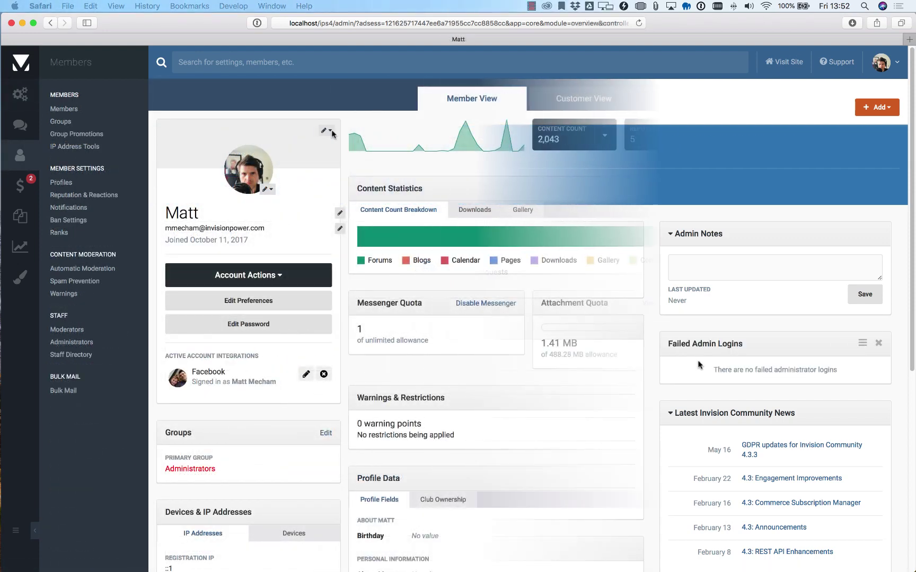
pyautogui.click(290, 70)
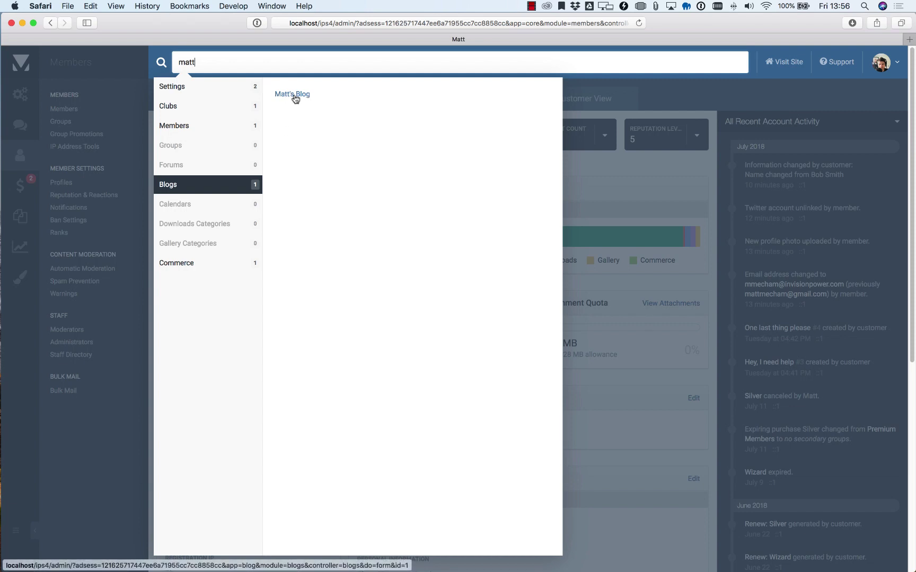
pyautogui.click(178, 131)
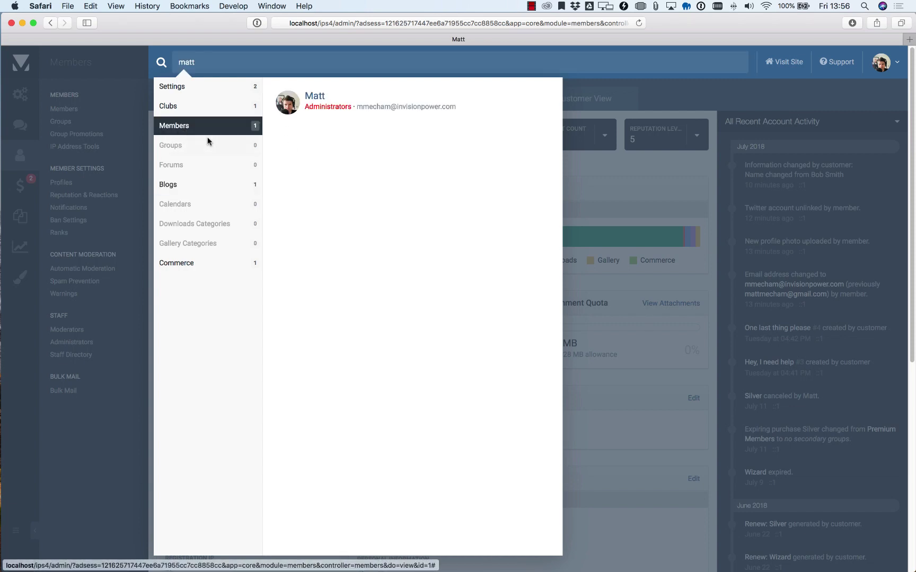
pyautogui.click(175, 107)
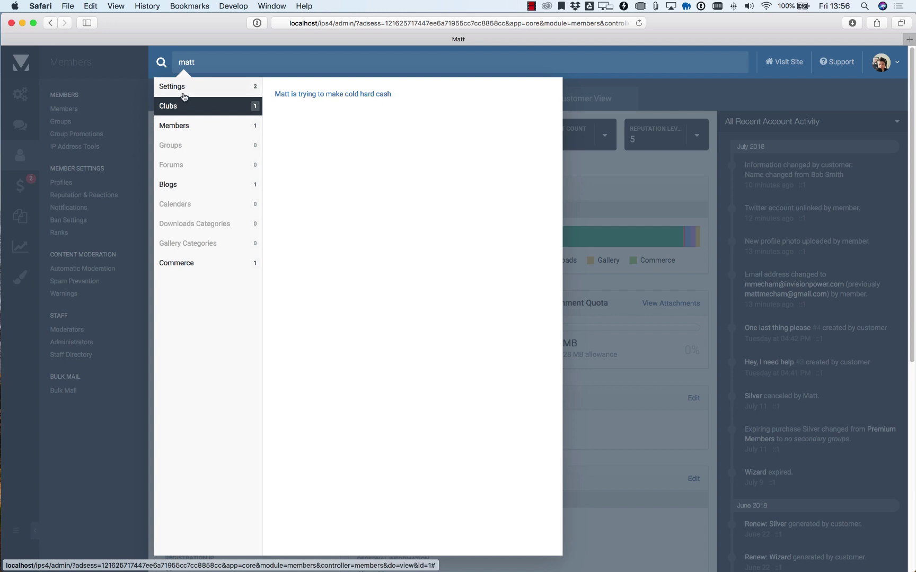
pyautogui.click(182, 93)
pyautogui.click(191, 106)
pyautogui.click(191, 126)
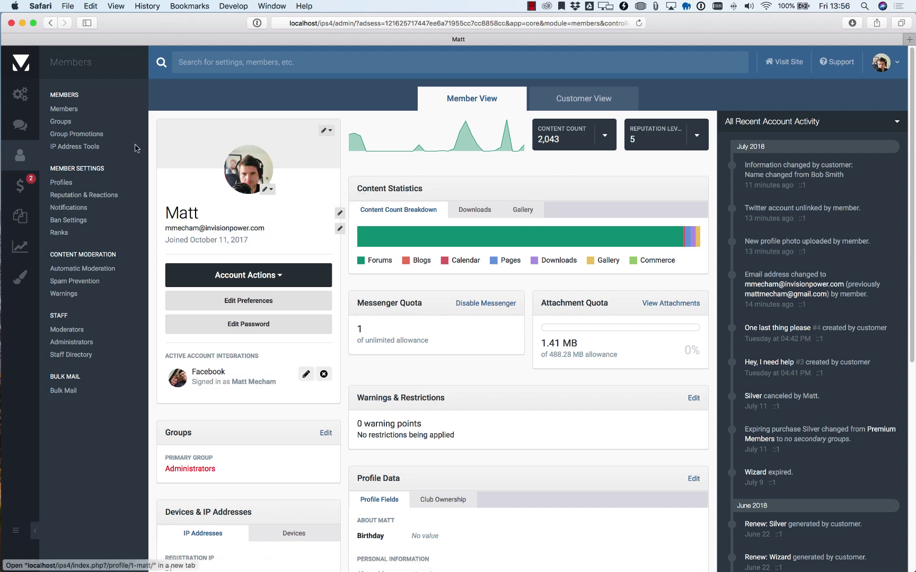
pyautogui.click(62, 110)
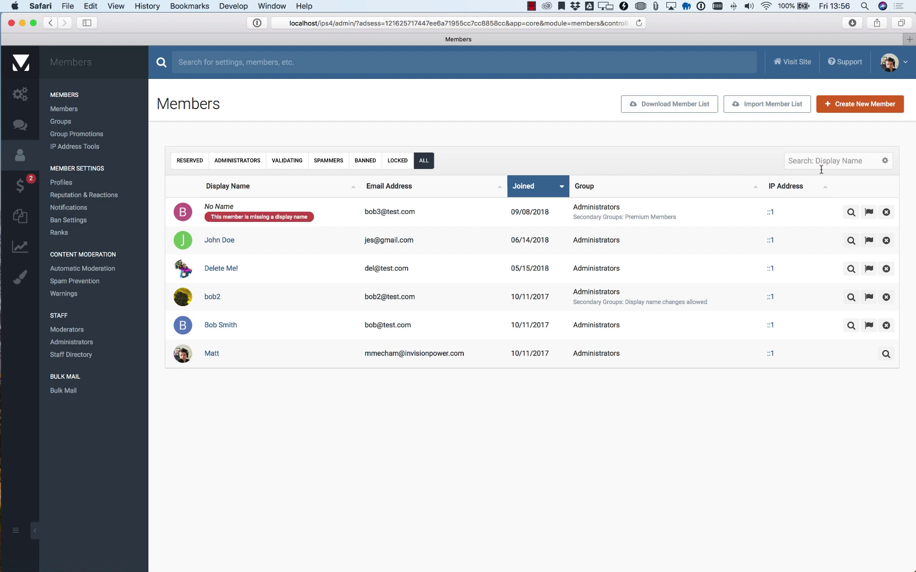
pyautogui.click(822, 161)
pyautogui.write('matt')
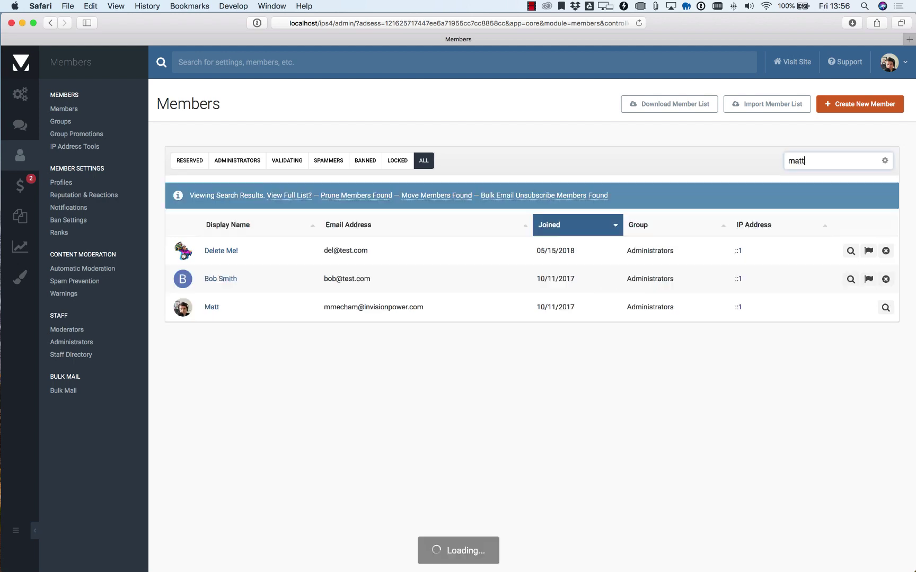
pyautogui.click(330, 66)
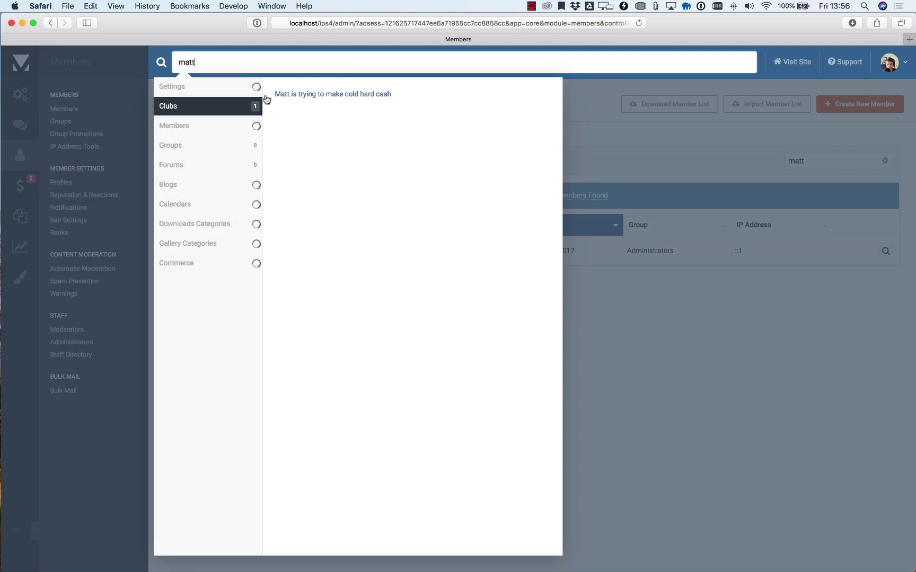
pyautogui.click(207, 127)
pyautogui.click(314, 97)
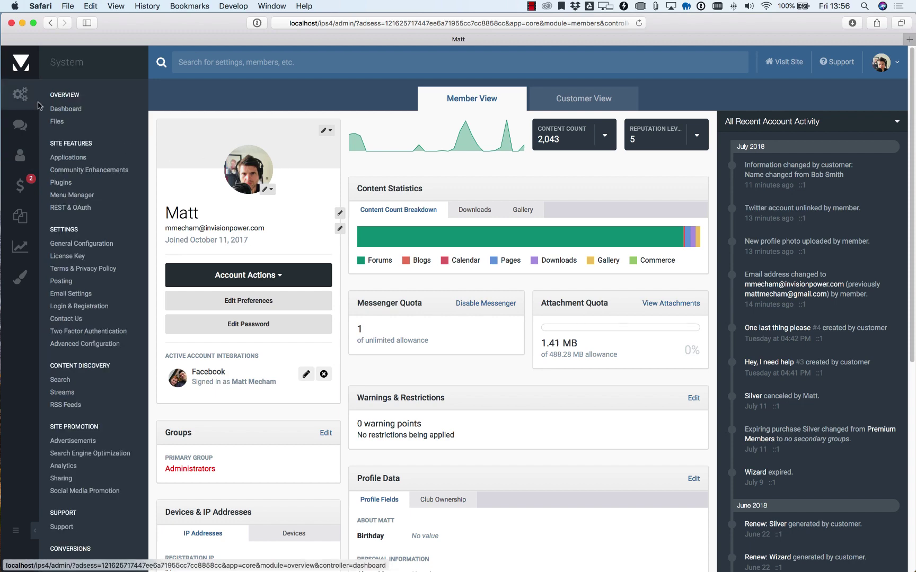
# - Browse the Posting settings page, then run a global admin search for 'post'
pyautogui.click(68, 282)
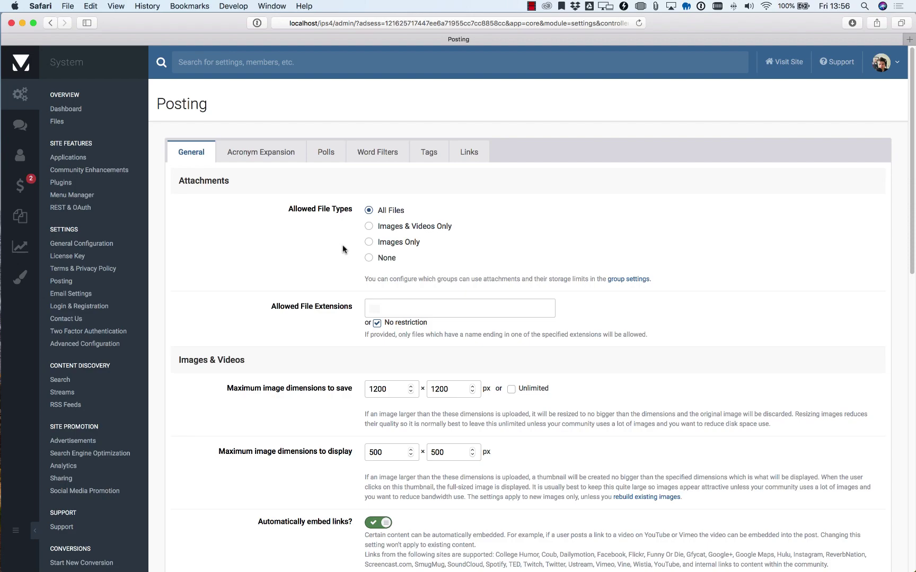
pyautogui.scroll(-10, 335, 243)
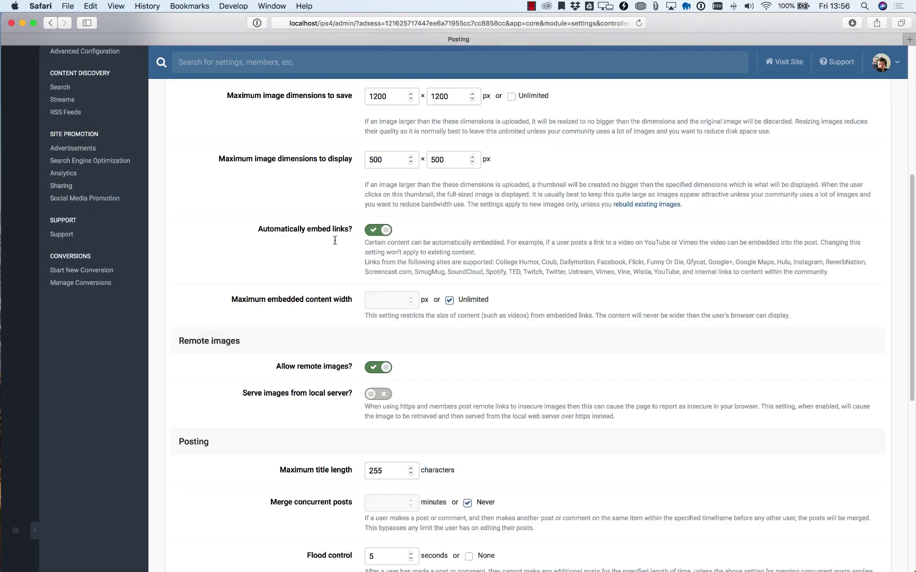
pyautogui.scroll(-5, 335, 241)
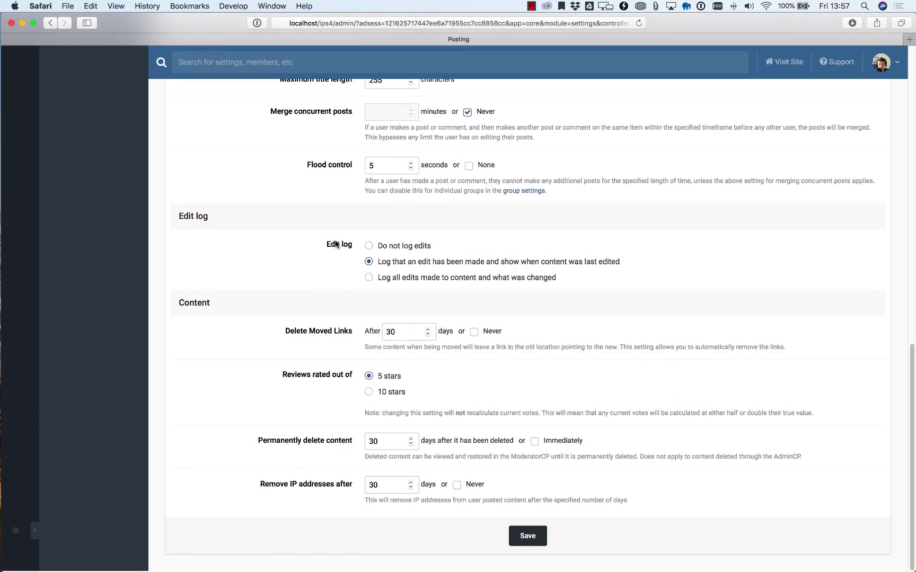
pyautogui.scroll(15, 331, 242)
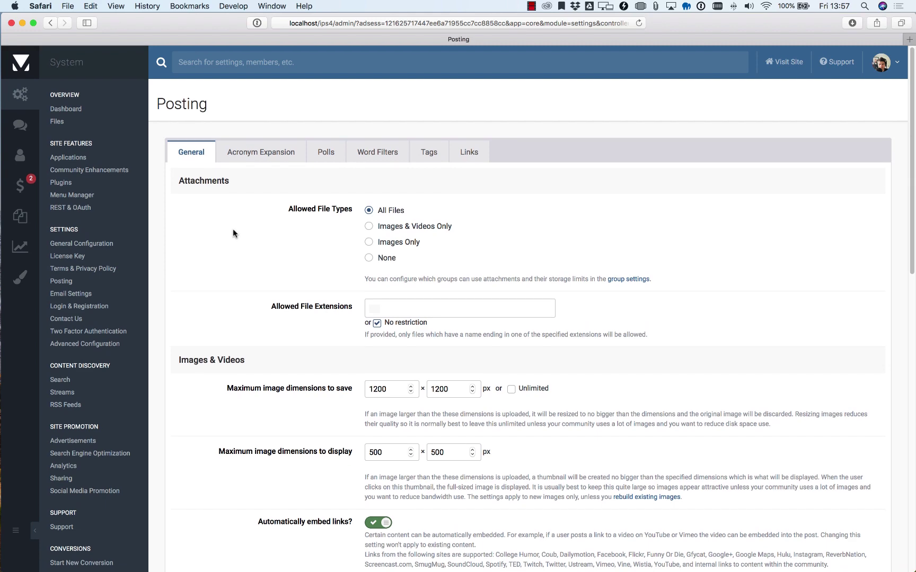
pyautogui.click(251, 66)
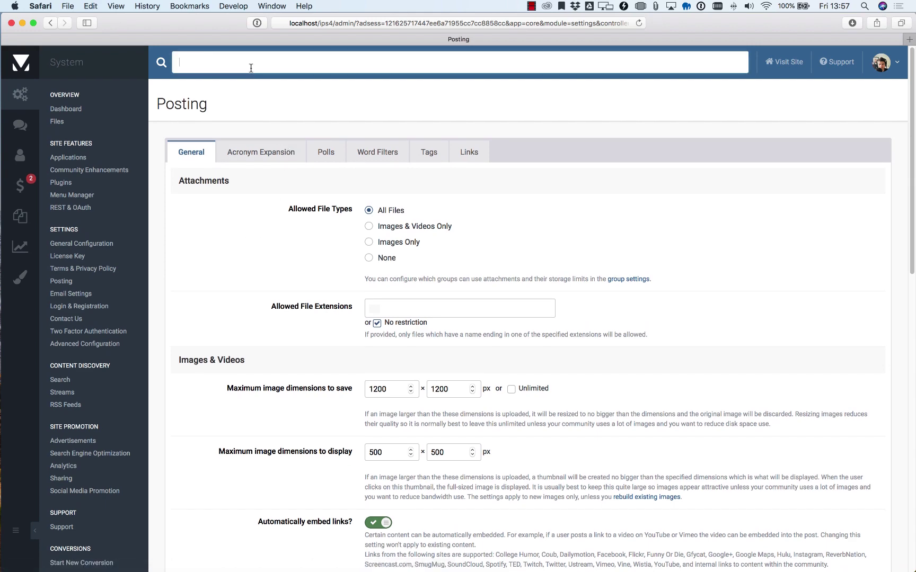
pyautogui.write('post')
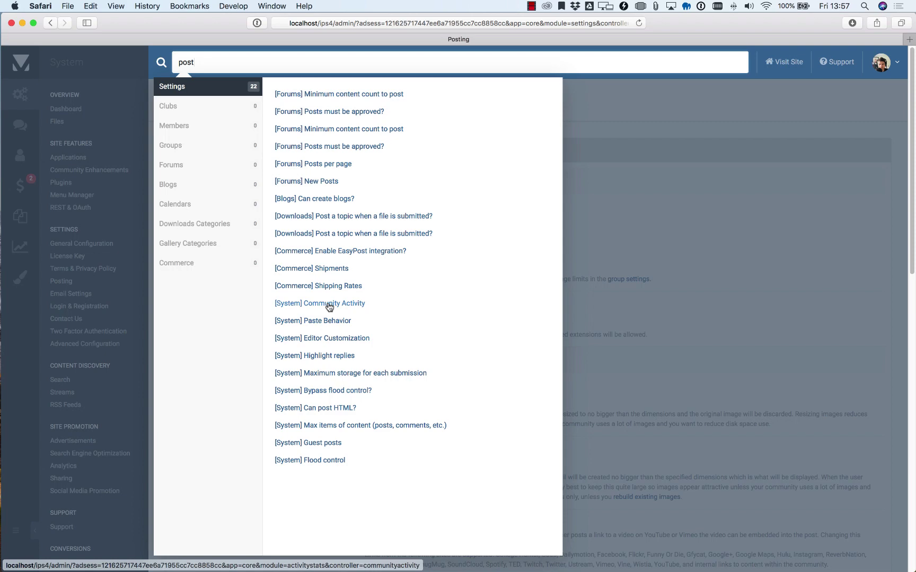
# - Open the '[System] Guest posts' CAPTCHA setting from the results, then search 'post' again
pyautogui.click(320, 445)
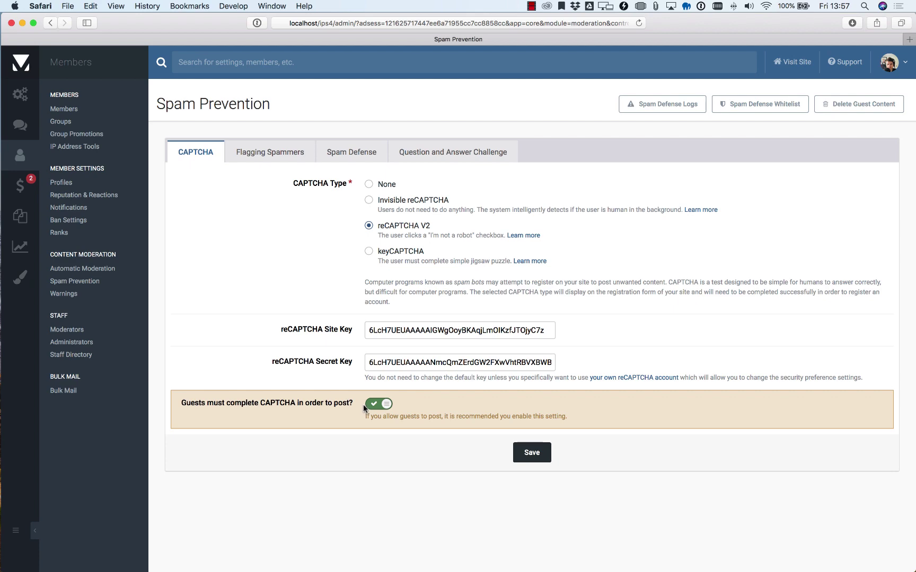
pyautogui.click(219, 63)
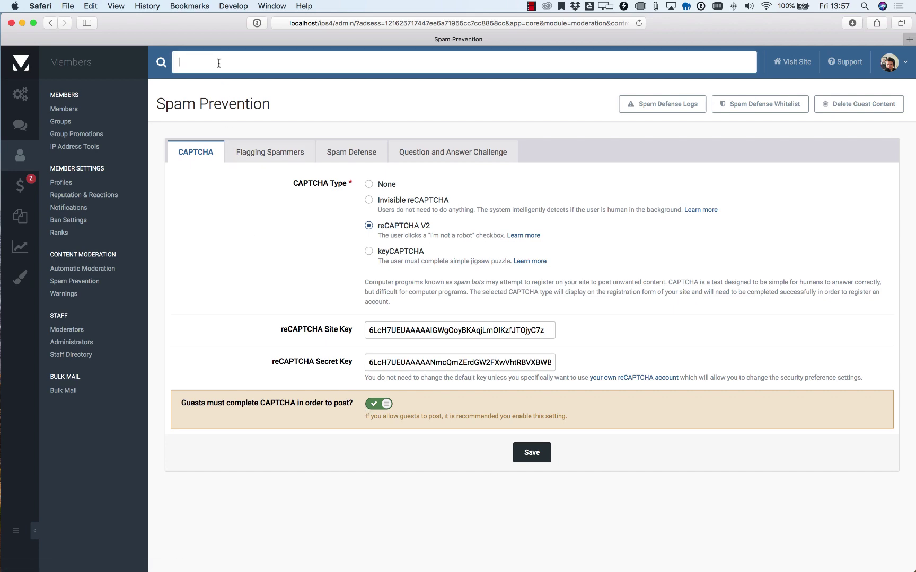
pyautogui.write('post')
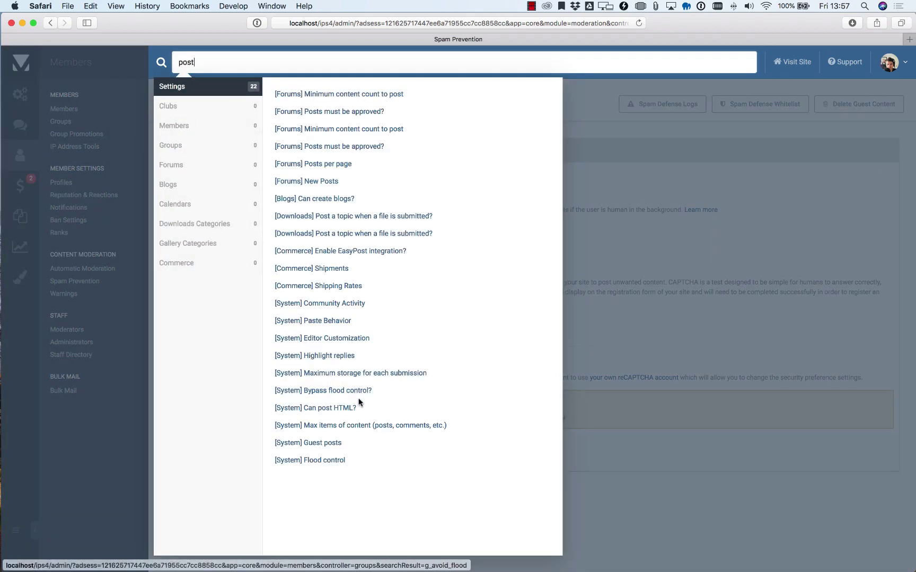
# - Open 'Max items of content' and review the Administrators group's content permissions
pyautogui.click(318, 427)
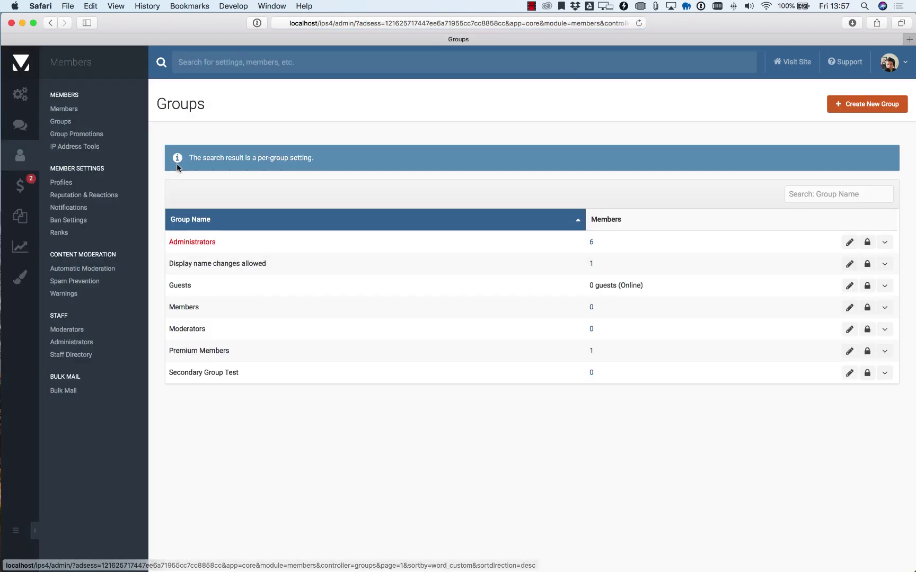
pyautogui.click(850, 242)
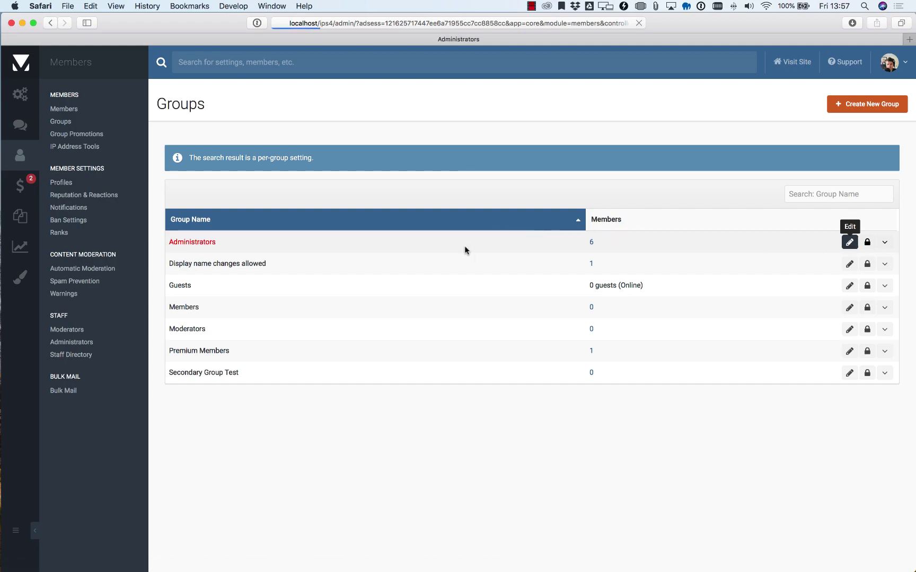
pyautogui.scroll(-10, 462, 247)
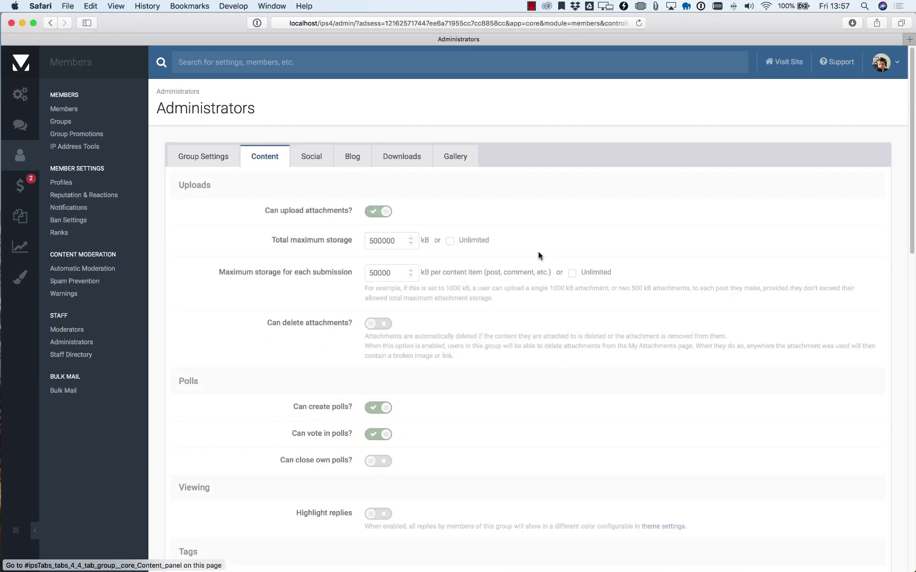
pyautogui.scroll(-15, 531, 287)
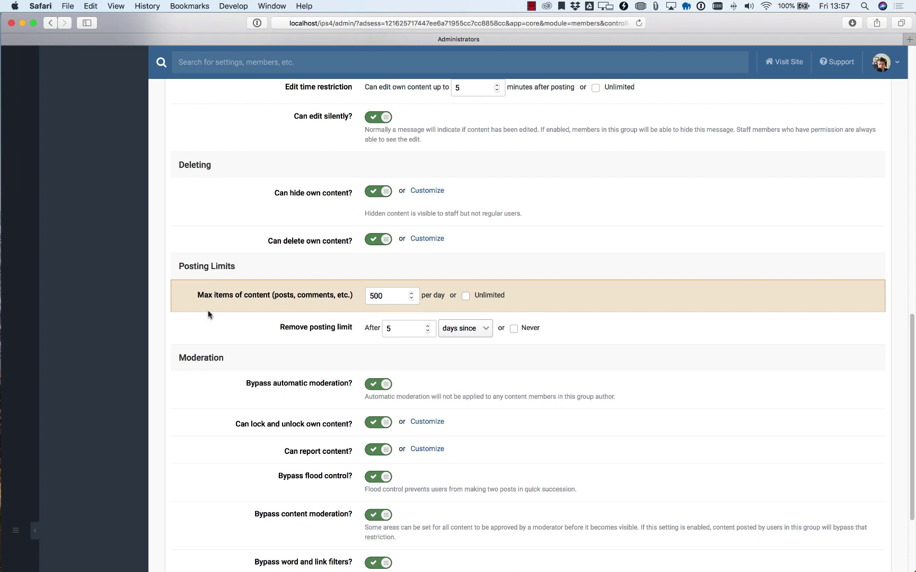
pyautogui.scroll(15, 285, 250)
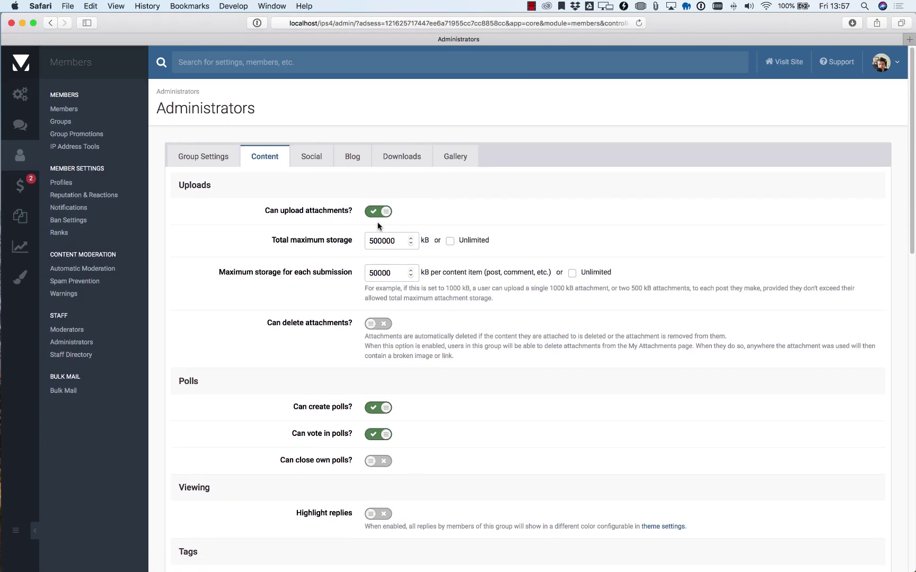
pyautogui.moveTo(19, 94)
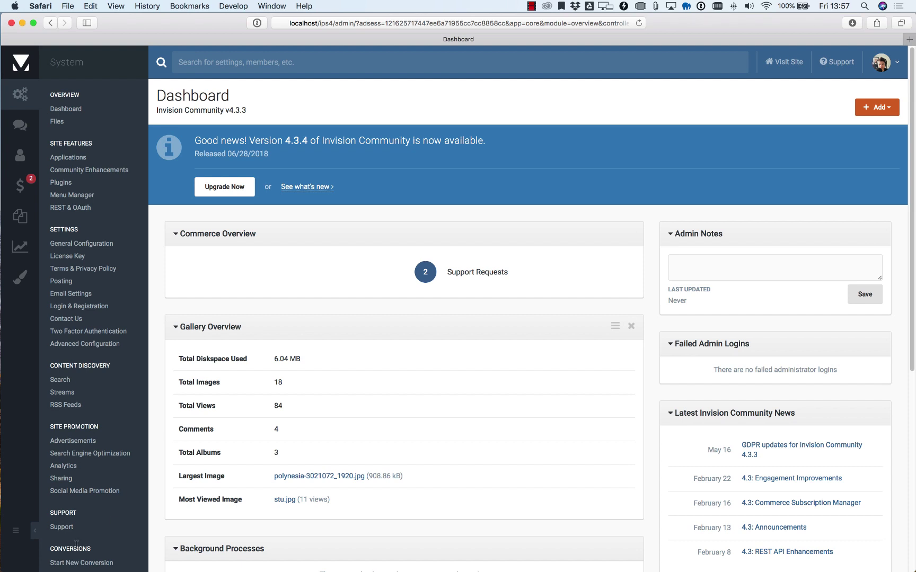
# - Drag Commerce to the top of the menu and Support above Payments, then save
pyautogui.click(16, 533)
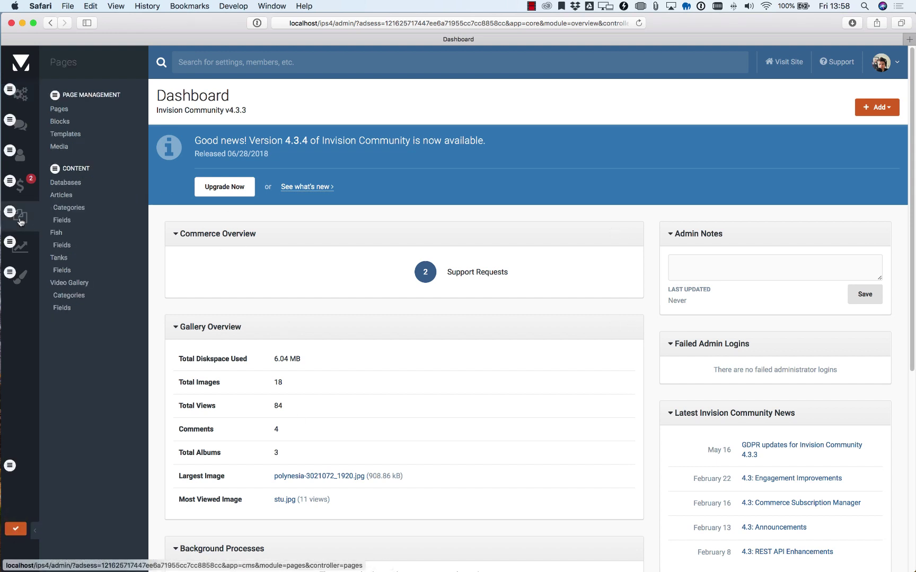
pyautogui.moveTo(11, 181)
pyautogui.moveTo(20, 191); pyautogui.dragTo(27, 94)
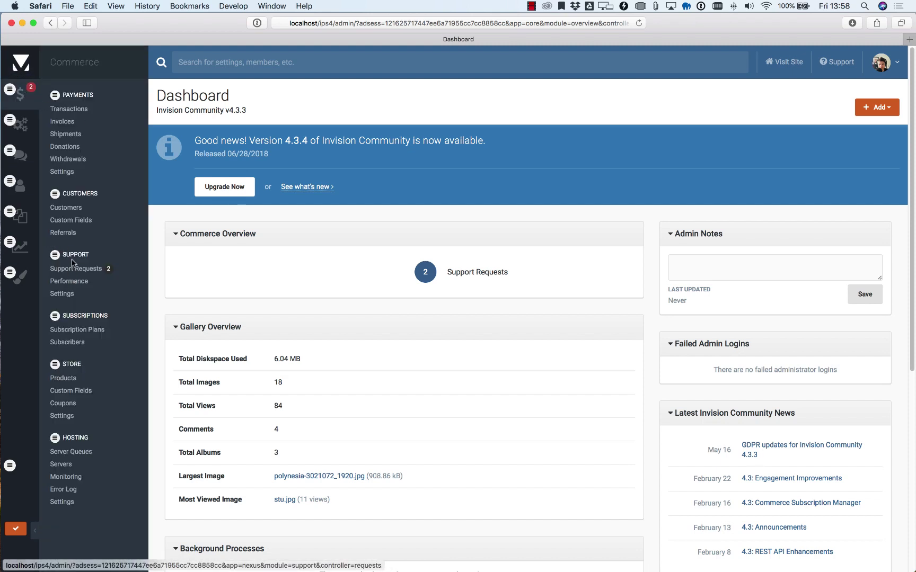
pyautogui.moveTo(55, 255); pyautogui.dragTo(55, 113)
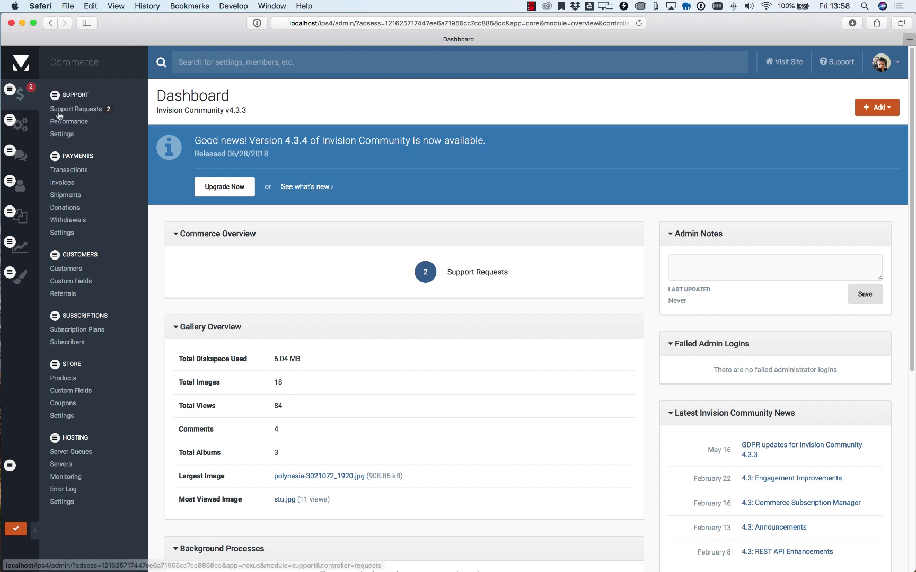
pyautogui.click(14, 530)
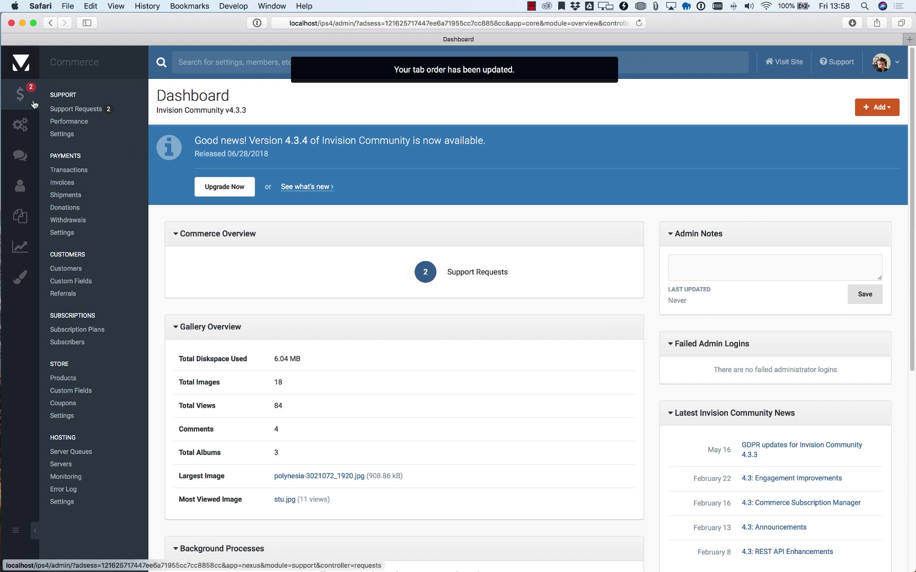
# - Sign out and sign back in with the admin username and password
pyautogui.click(884, 62)
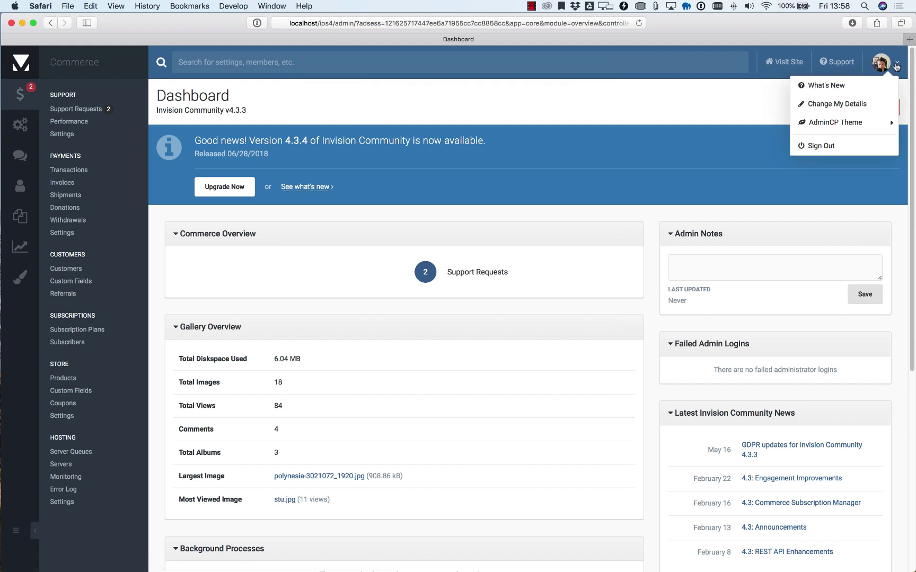
pyautogui.click(830, 147)
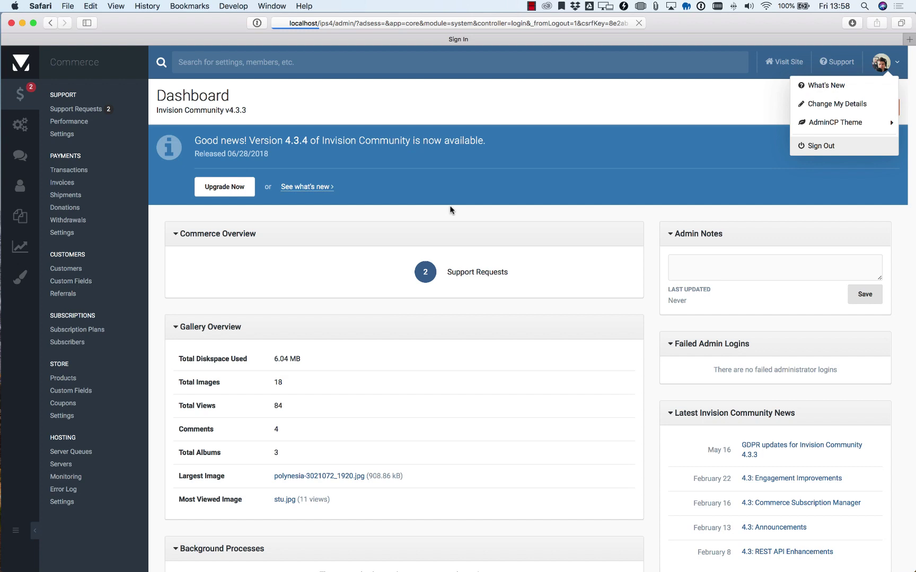
pyautogui.write('matt')
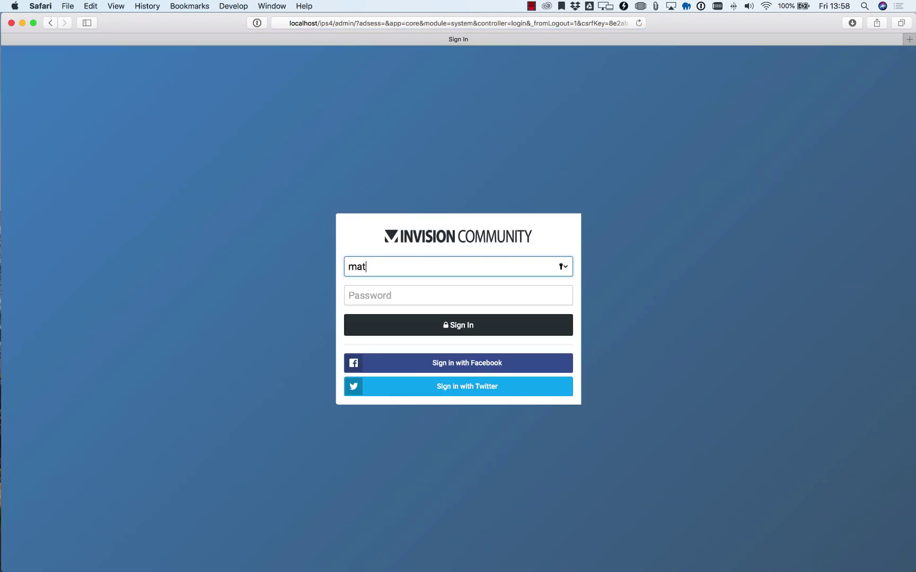
pyautogui.press('Tab')
pyautogui.write('a')
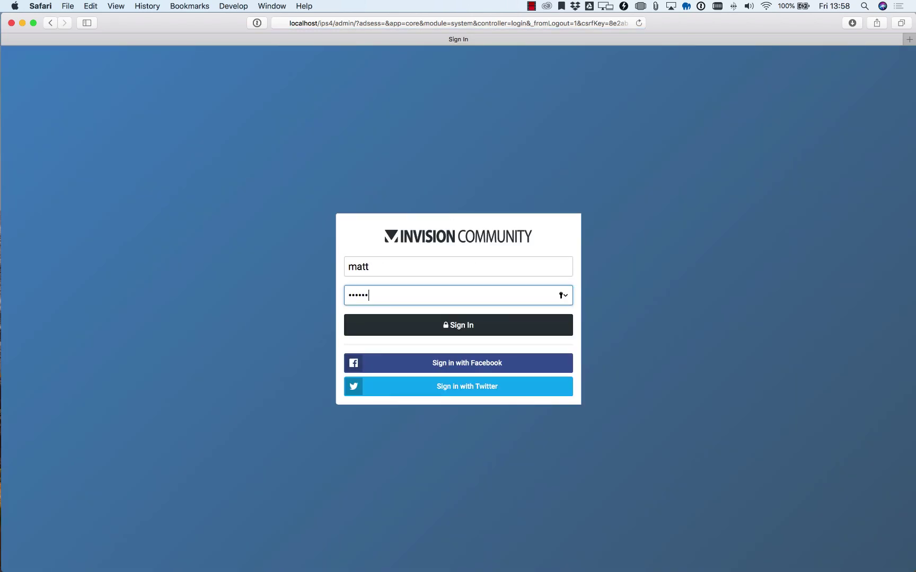
pyautogui.press('Return')
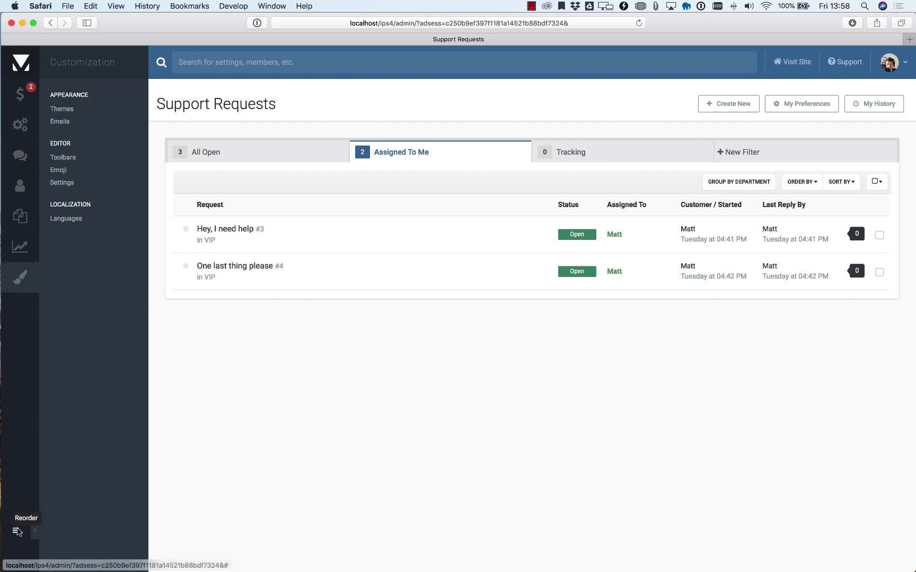
# - Move Customization to second and Members to last, save, then collapse and re-dock the secondary menu
pyautogui.click(16, 530)
pyautogui.moveTo(18, 291); pyautogui.dragTo(20, 123)
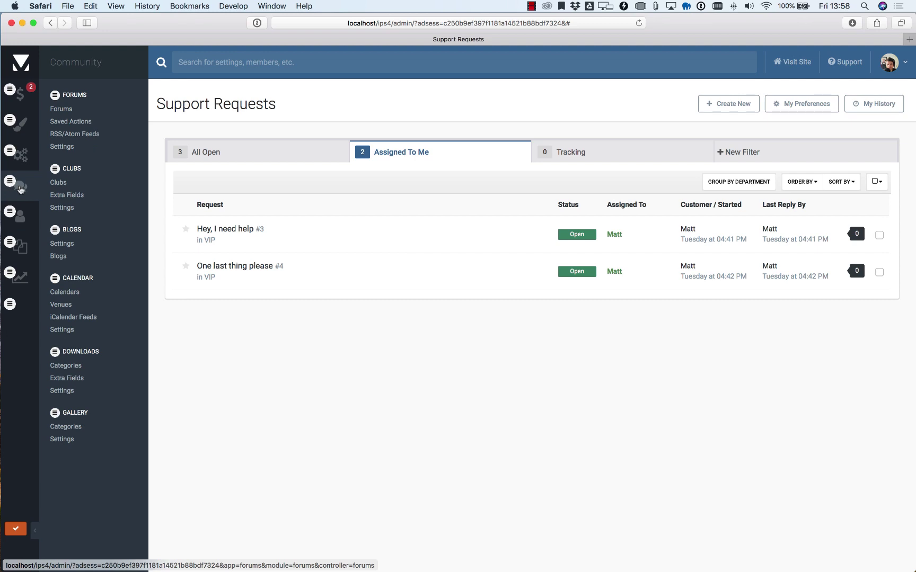
pyautogui.moveTo(24, 221)
pyautogui.moveTo(12, 212); pyautogui.dragTo(17, 344)
pyautogui.click(16, 529)
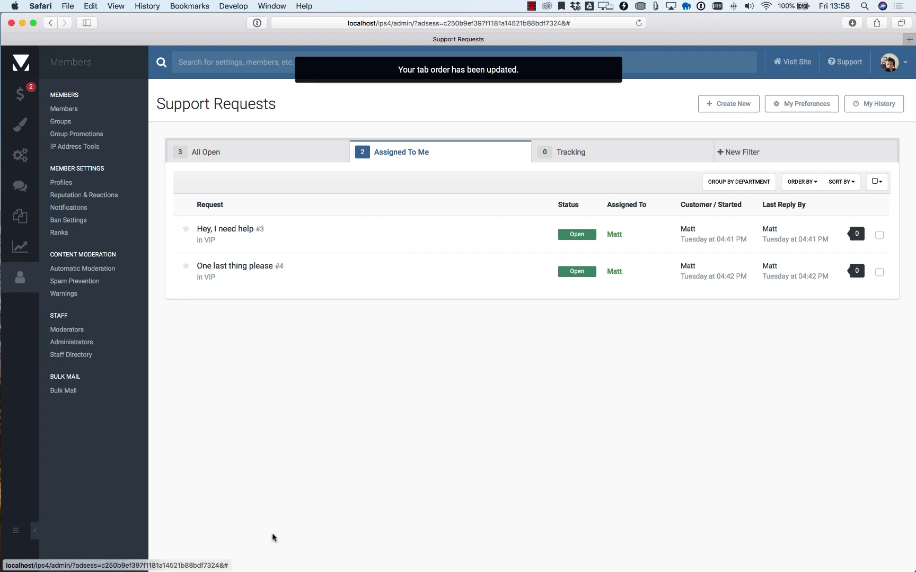
pyautogui.click(35, 532)
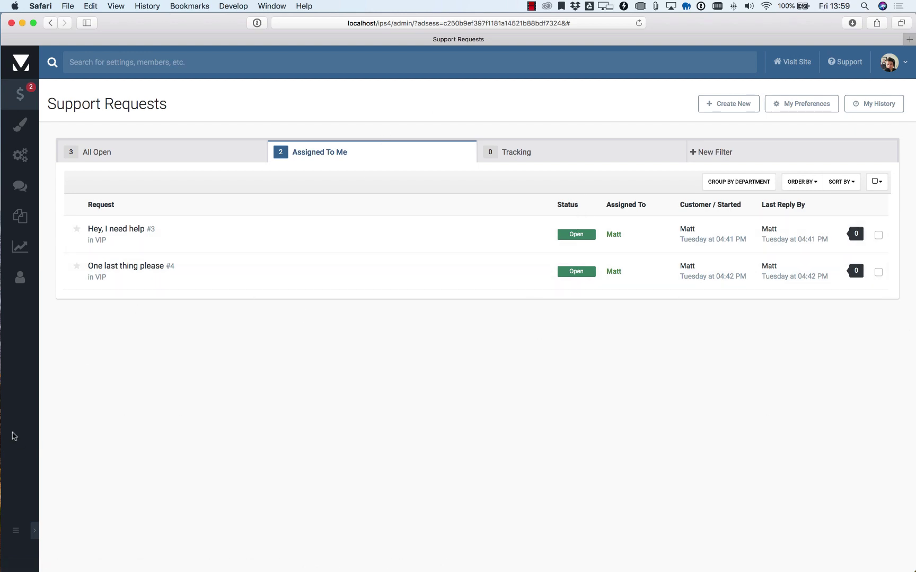
pyautogui.click(20, 125)
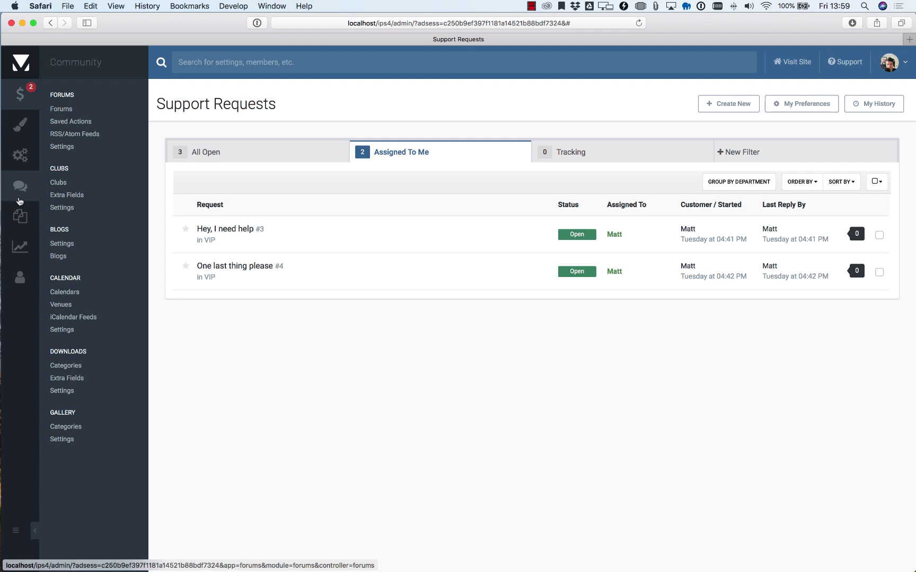
# - Edit A test forum in The testing zone, replacing No restriction with a minimum content count of 5
pyautogui.click(61, 109)
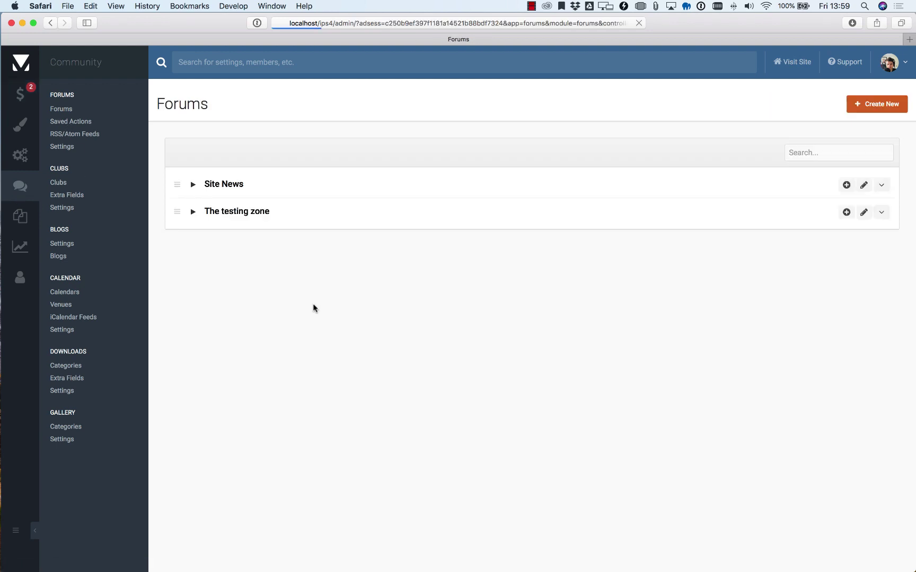
pyautogui.click(194, 212)
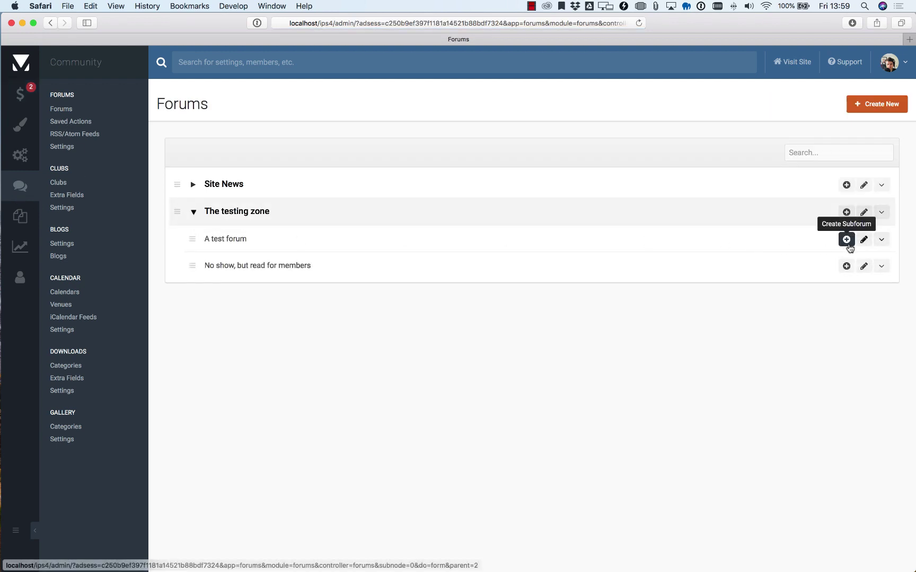
pyautogui.click(864, 240)
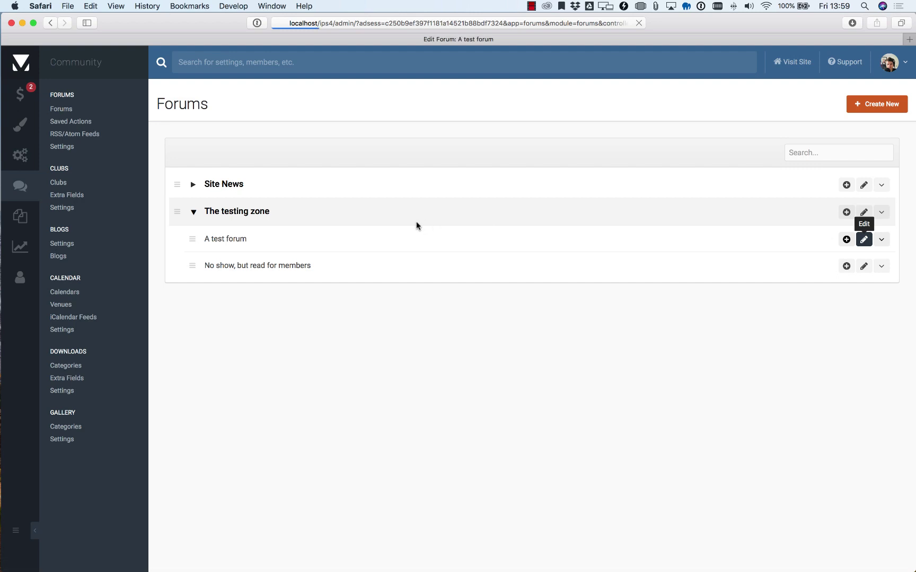
pyautogui.scroll(-10, 395, 223)
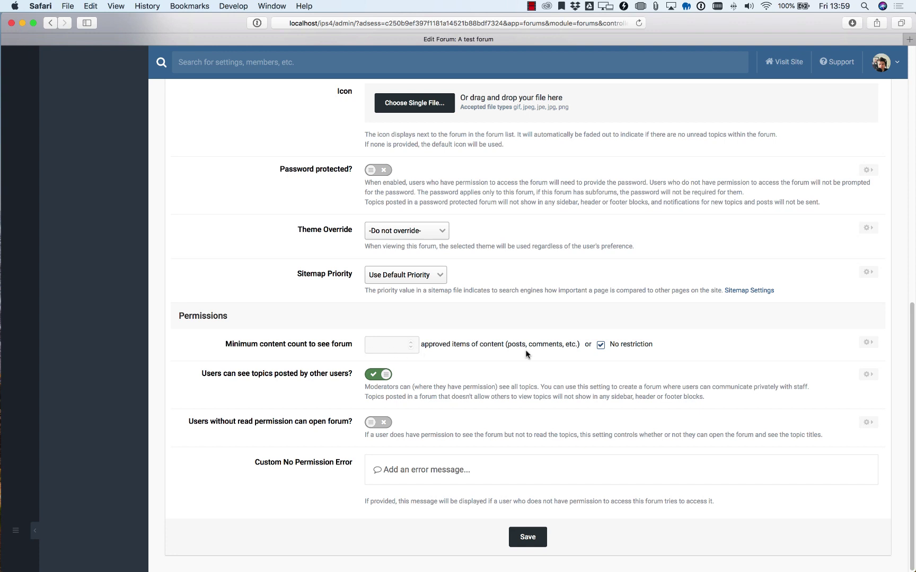
pyautogui.click(602, 346)
pyautogui.click(384, 348)
# - Copy the minimum content count value to Site News, News and A test forum
pyautogui.click(867, 344)
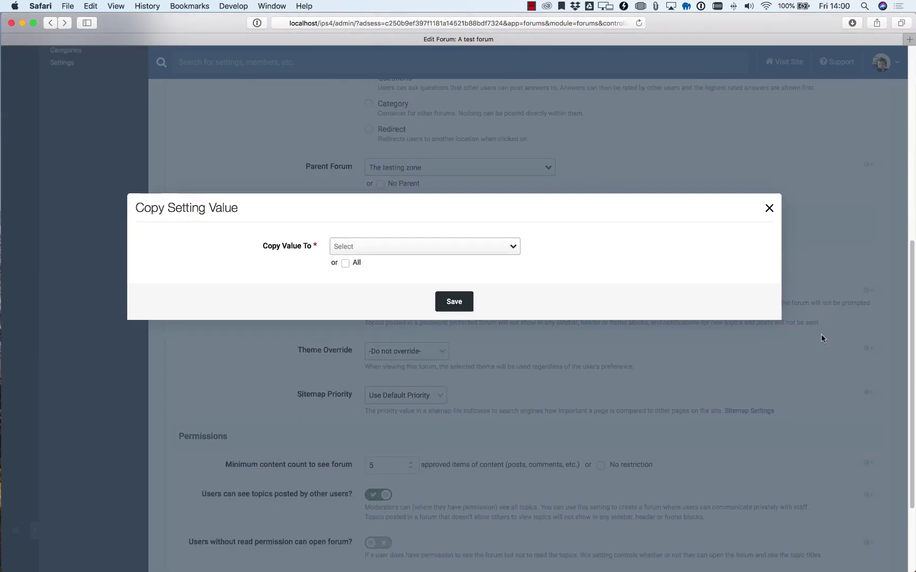
pyautogui.click(429, 230)
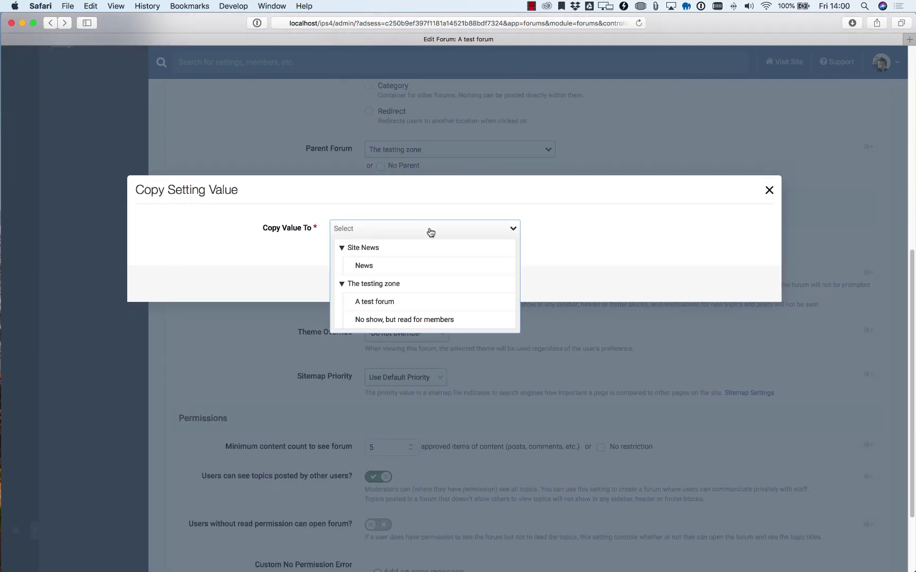
pyautogui.click(431, 252)
pyautogui.click(419, 269)
pyautogui.click(417, 305)
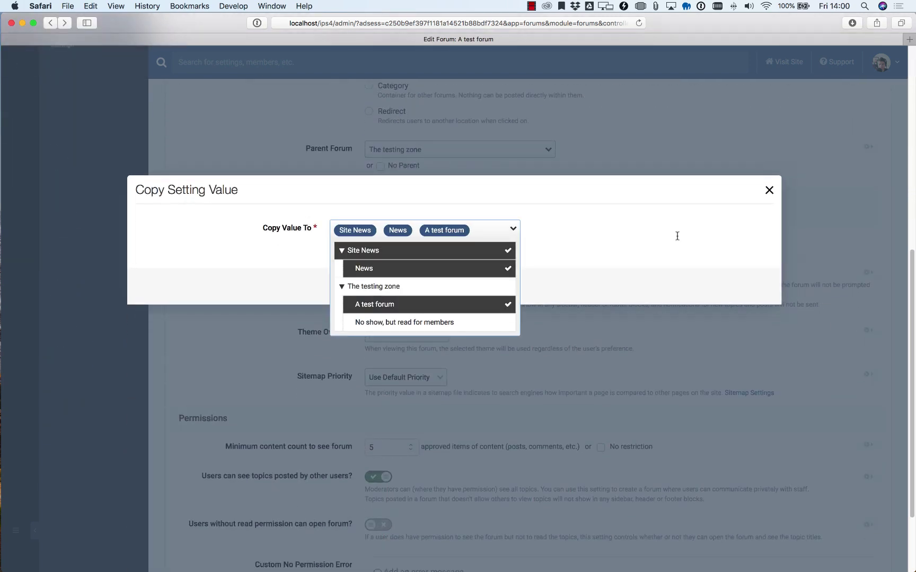
pyautogui.click(677, 235)
pyautogui.click(769, 189)
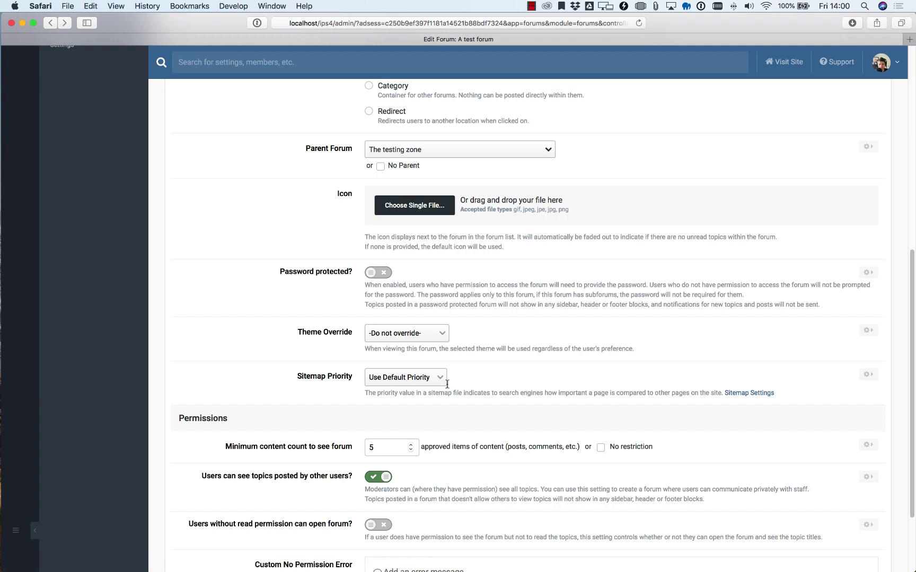
pyautogui.scroll(-3, 403, 397)
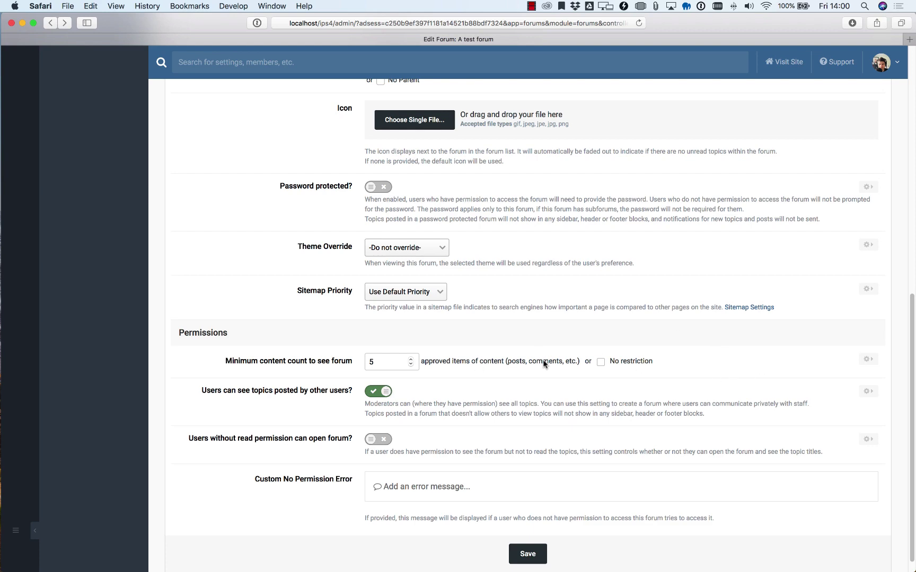
pyautogui.scroll(10, 448, 356)
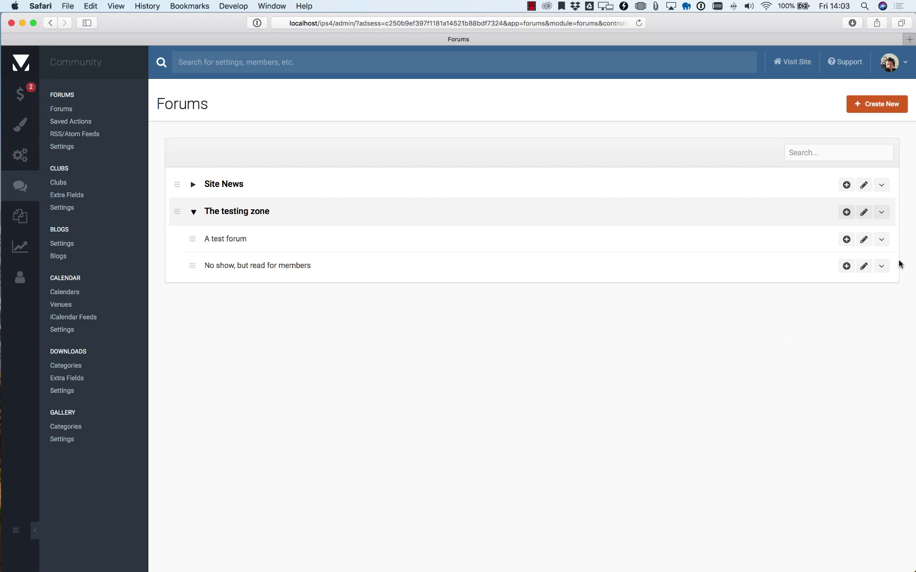
# - Duplicate A test forum, rename the duplicate 'Copy forums', and save it
pyautogui.click(881, 240)
pyautogui.click(839, 287)
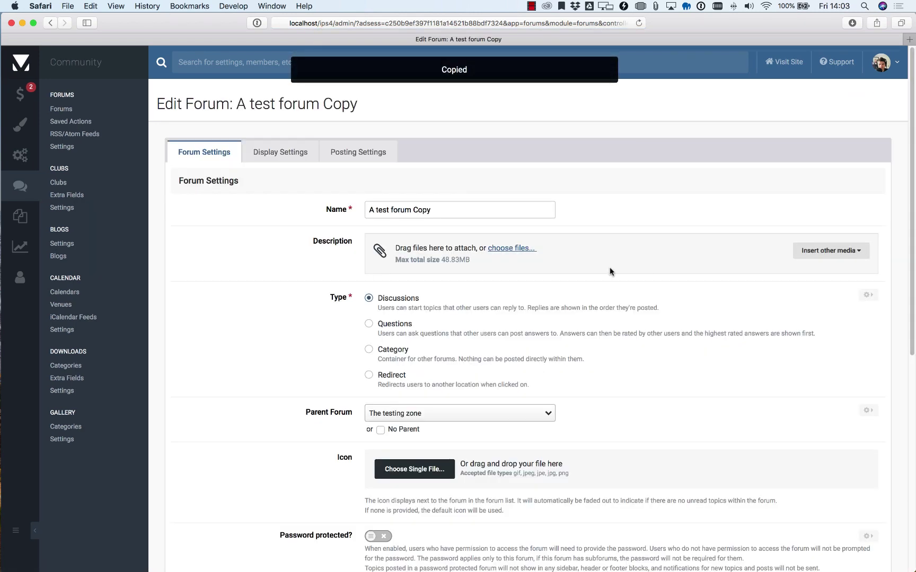
pyautogui.scroll(-15, 499, 419)
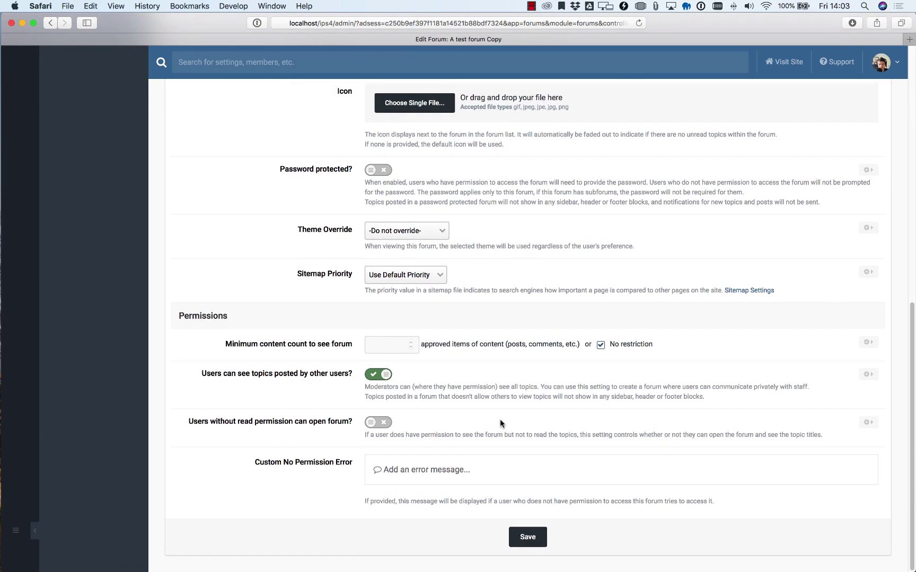
pyautogui.scroll(15, 500, 418)
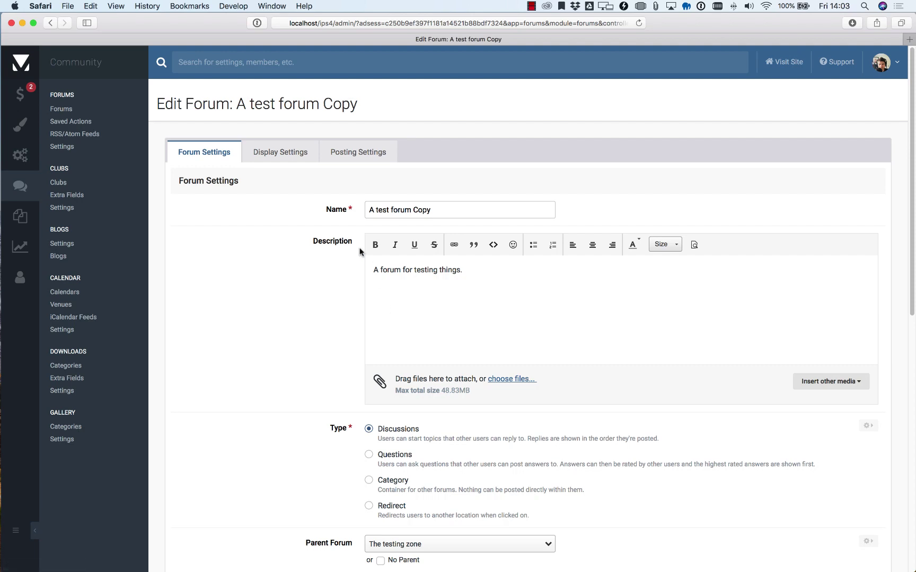
pyautogui.tripleClick(436, 205)
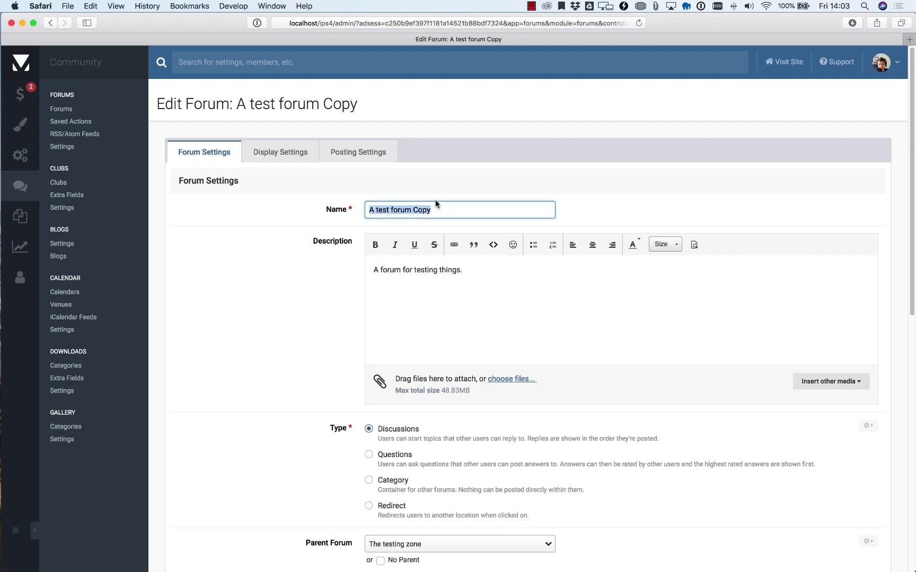
pyautogui.write('Copy forums')
pyautogui.scroll(-10, 528, 371)
pyautogui.click(528, 537)
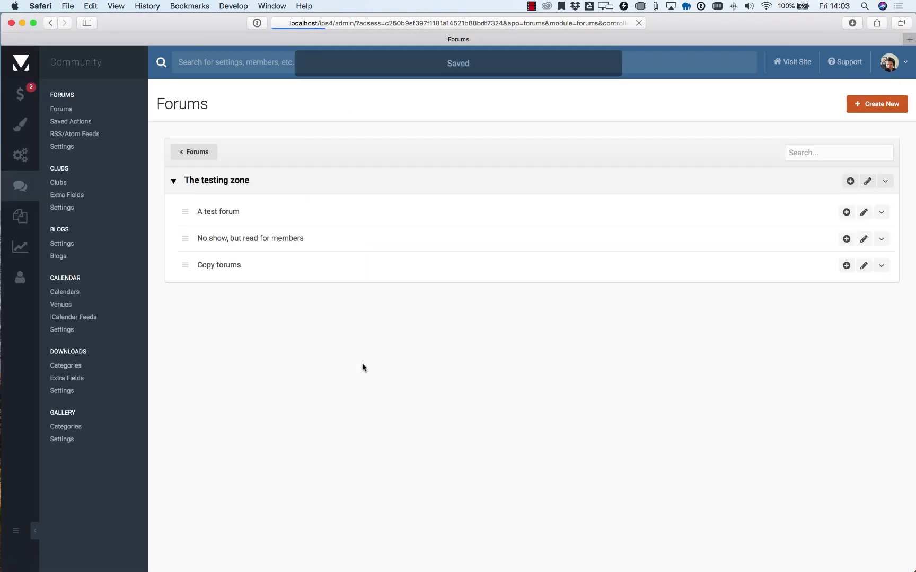
# - Return to the Dashboard showing the Commerce and Gallery overview widgets
pyautogui.moveTo(21, 155)
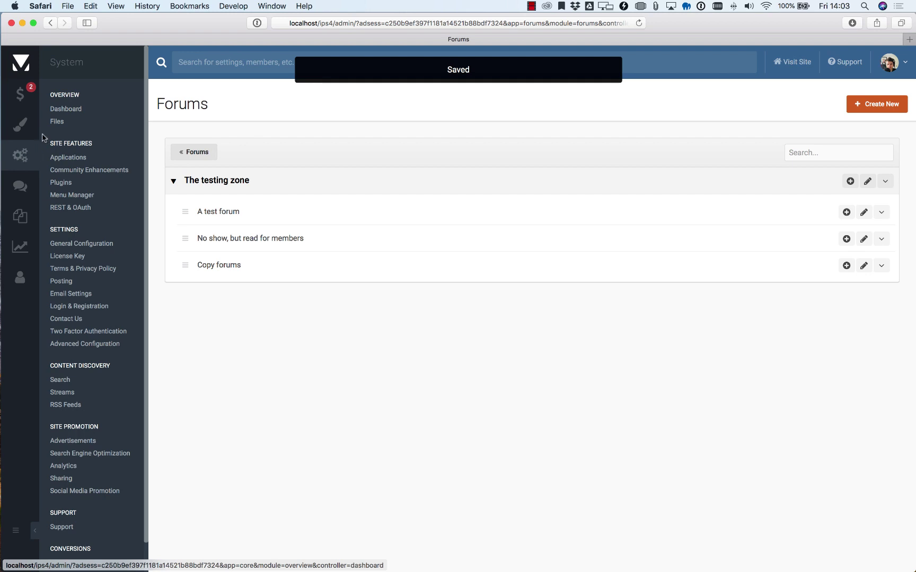
pyautogui.click(60, 110)
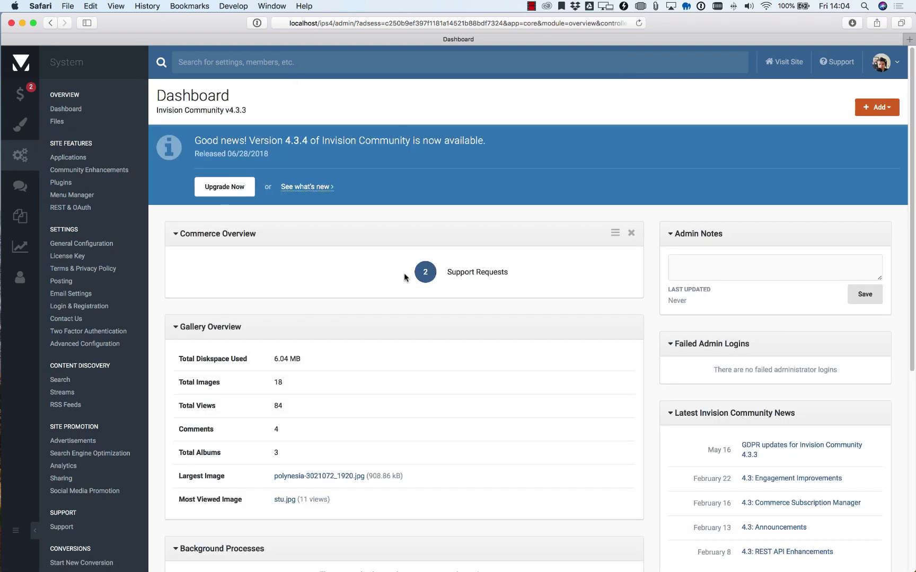